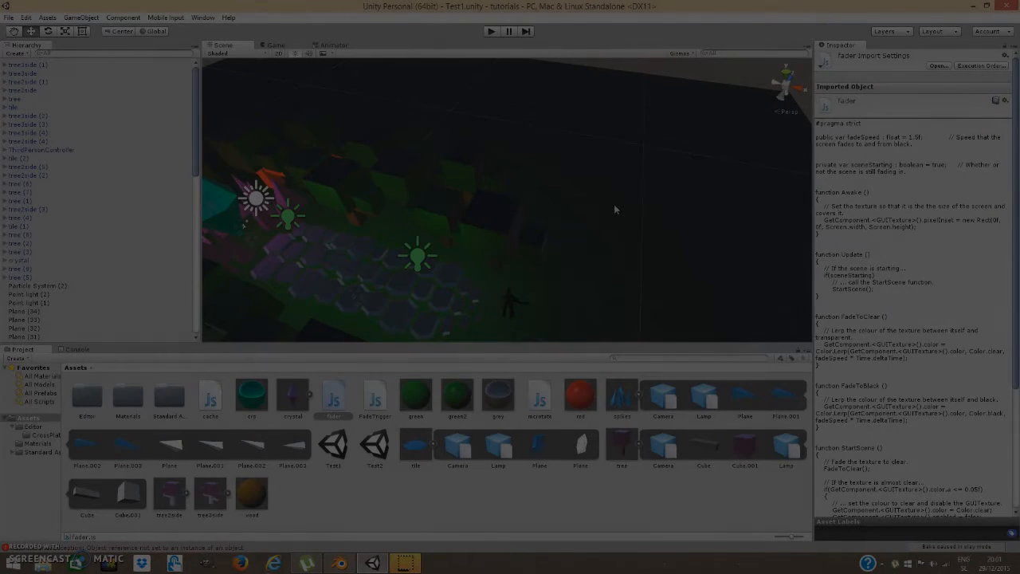
Orbit around the level, then run the game until the character stands on the grey plane.
right_click_drag(614, 207, 576, 216)
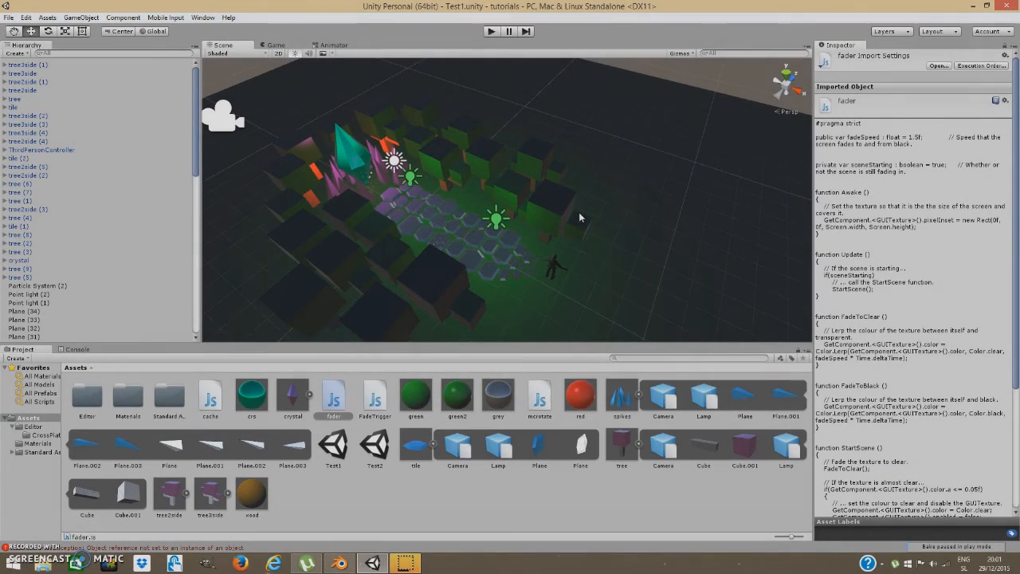
right_click_drag(582, 214, 588, 210)
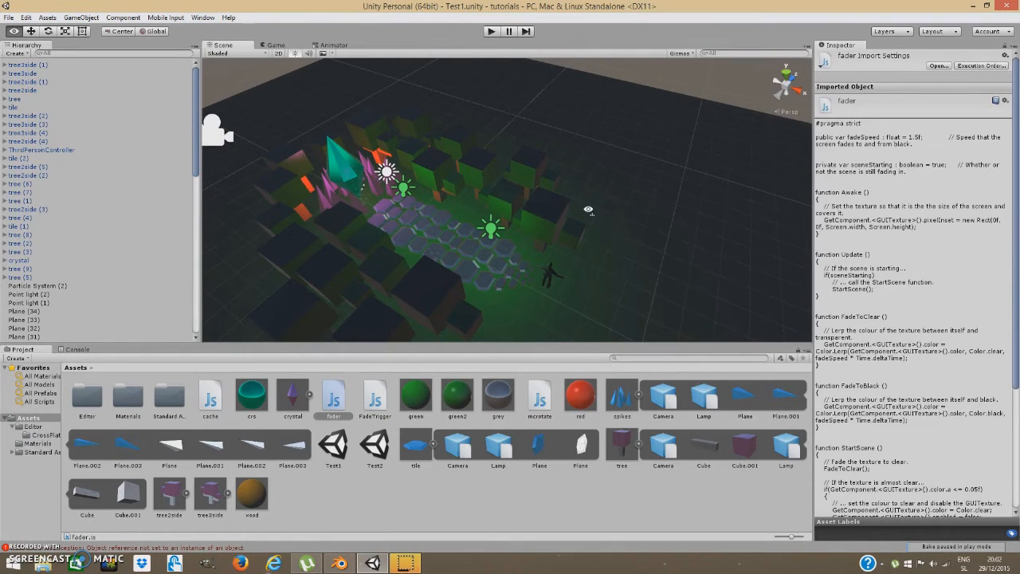
right_click_drag(588, 209, 588, 211)
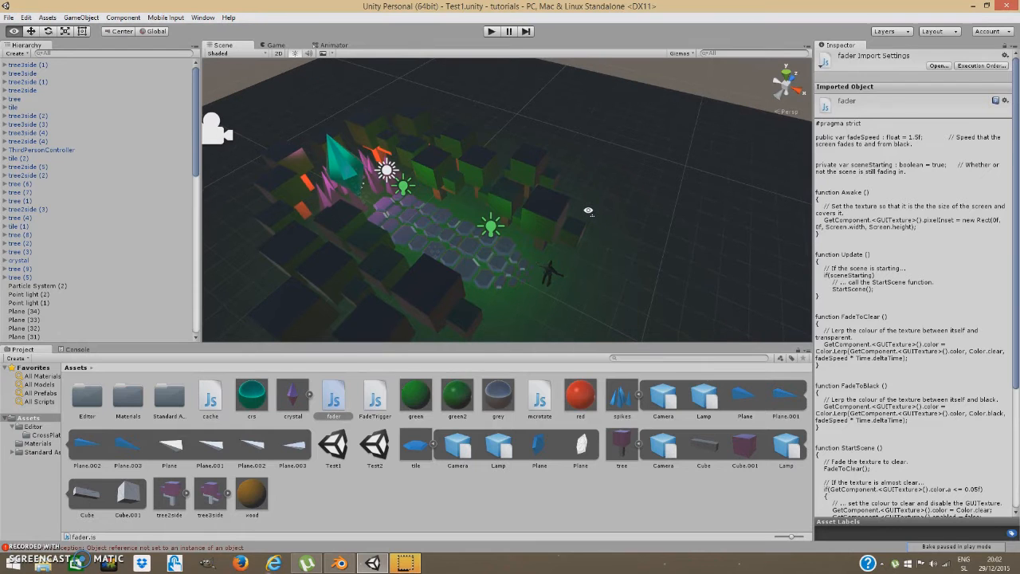
right_click_drag(588, 211, 589, 216)
right_click(589, 214)
right_click_drag(588, 214, 572, 223)
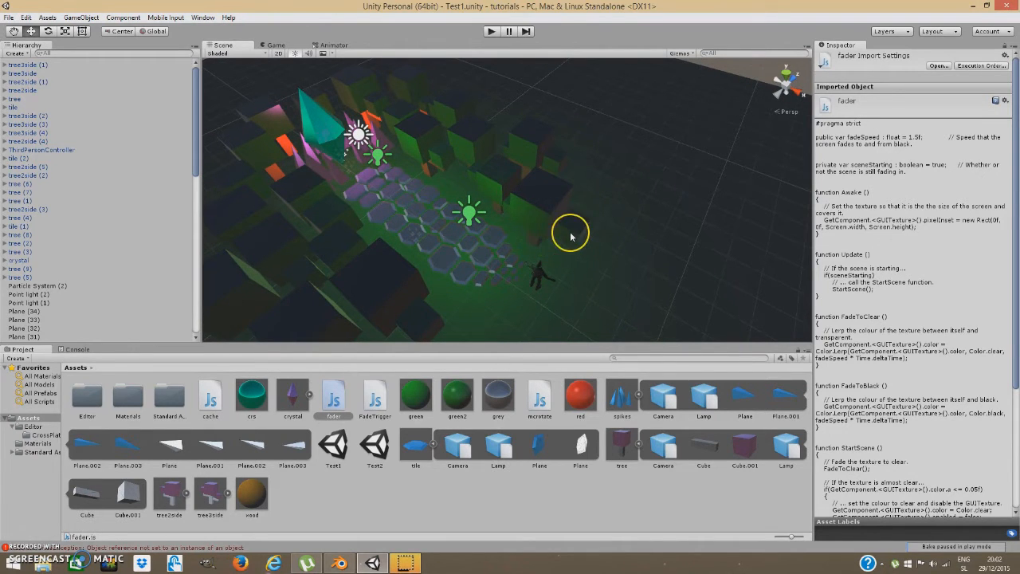
left_click(492, 31)
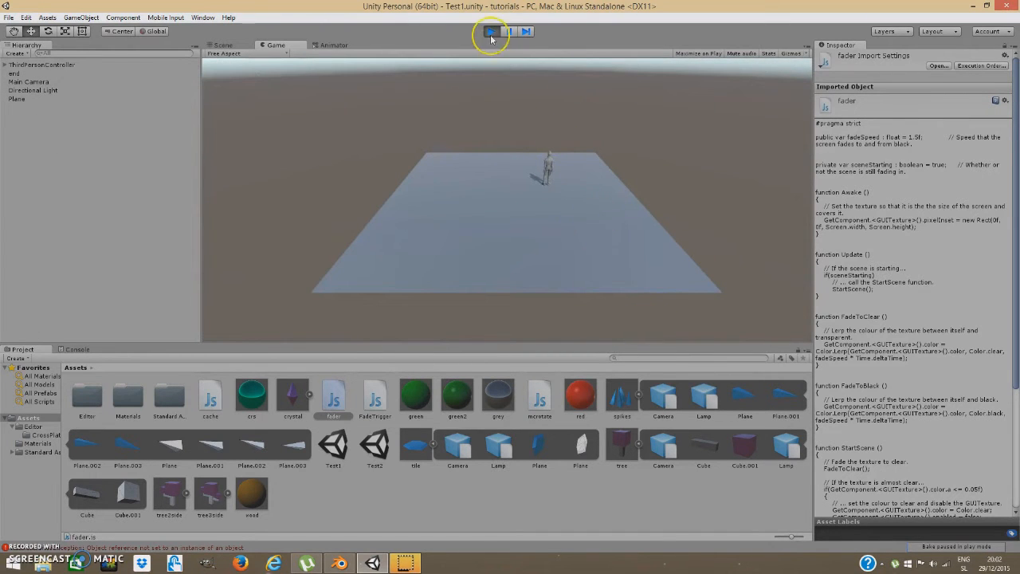
Walk the character with the S and A keys, then stop play mode.
key("s")
key("a")
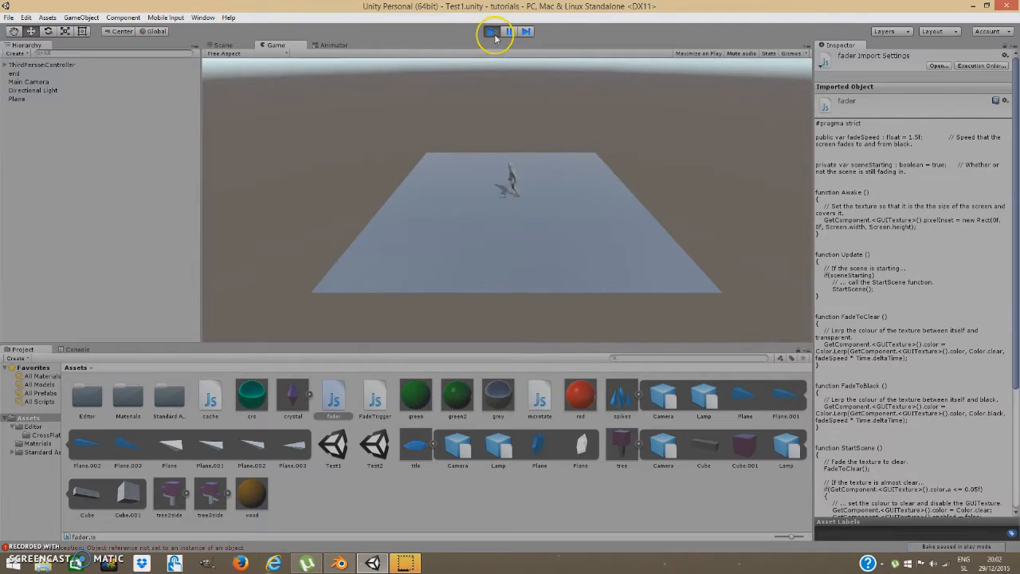
left_click(492, 32)
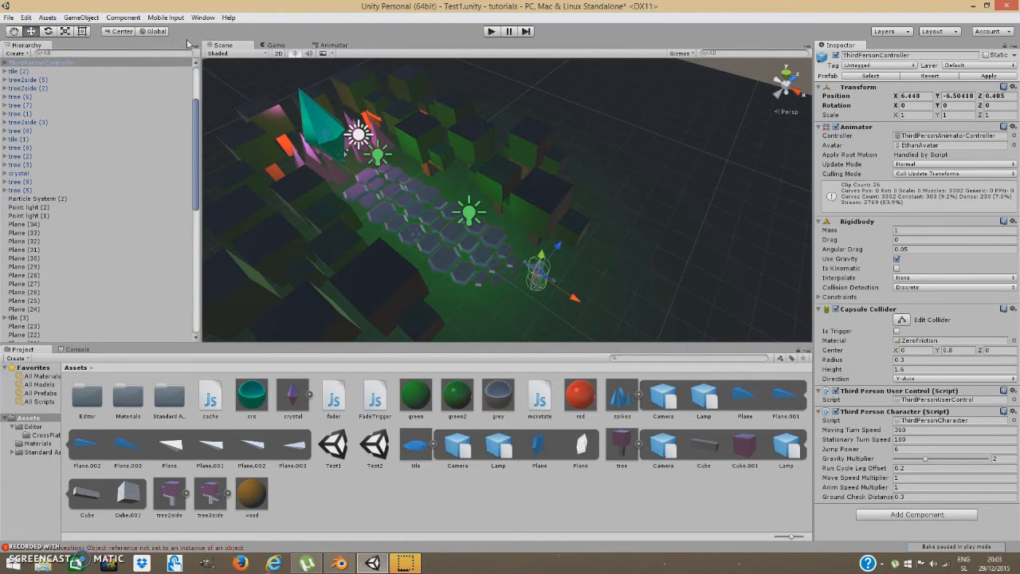
Create an empty GameObject and rename it 'end'.
left_click(81, 17)
left_click(98, 32)
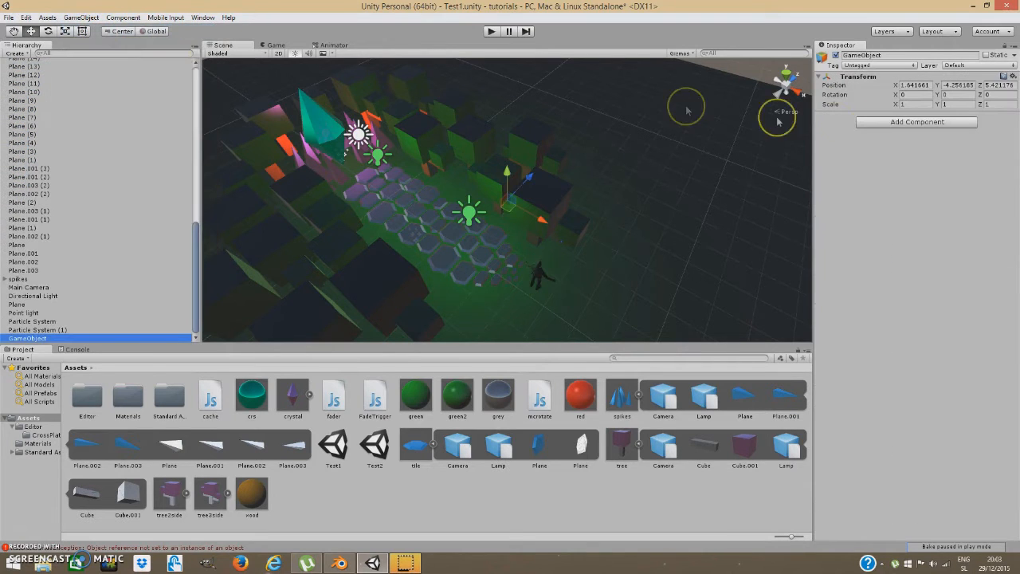
left_click(873, 55)
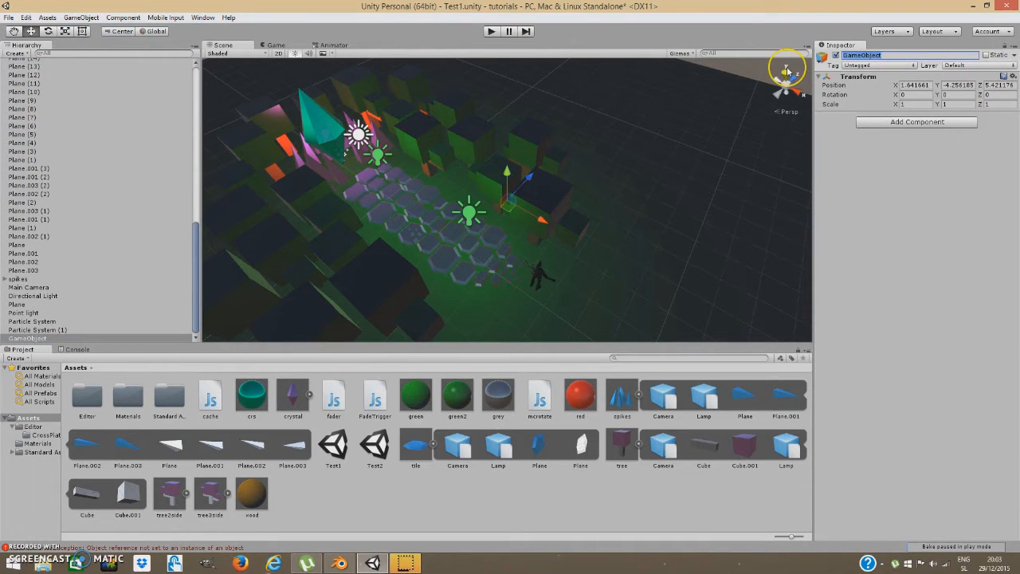
type("end")
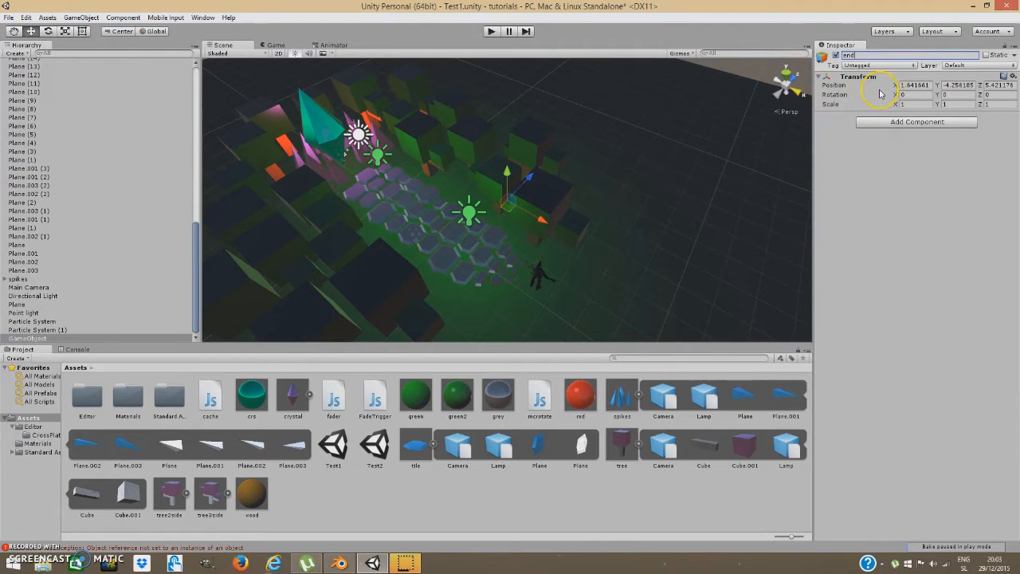
left_click(904, 85)
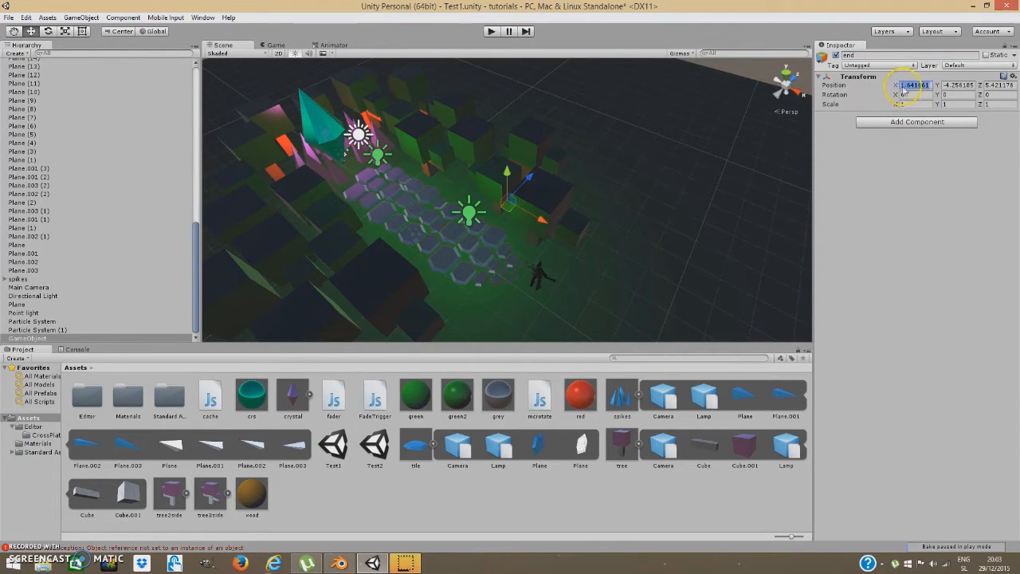
Set the end object's position to 0.5, 0.5, 0.5.
key("Return")
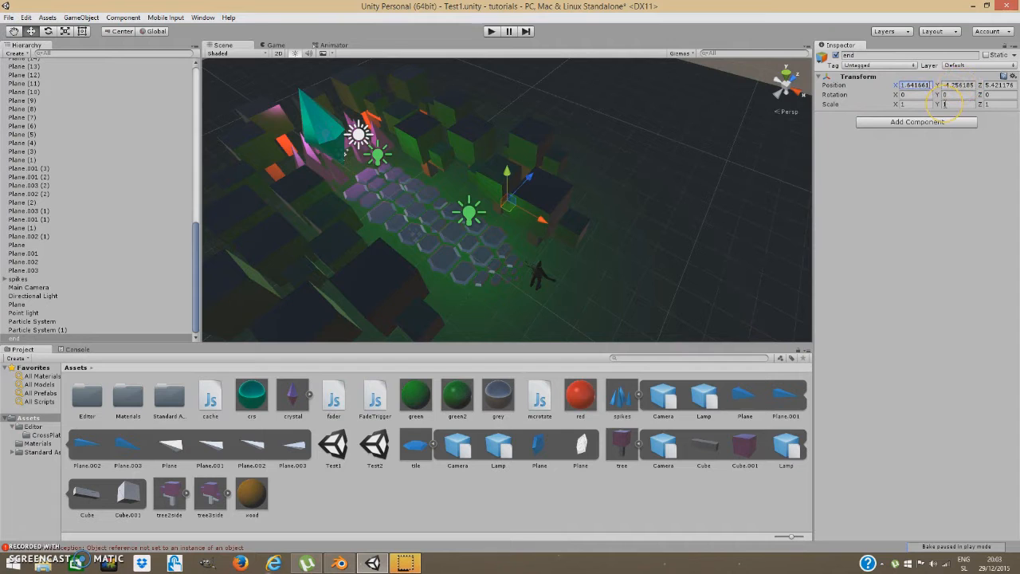
type("0.5")
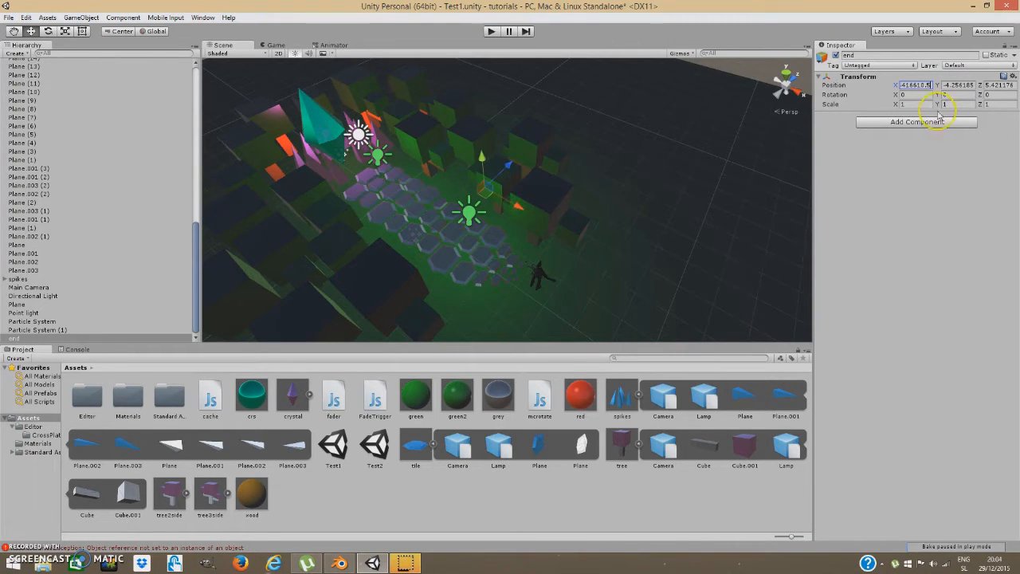
left_click(834, 86)
type("0.5")
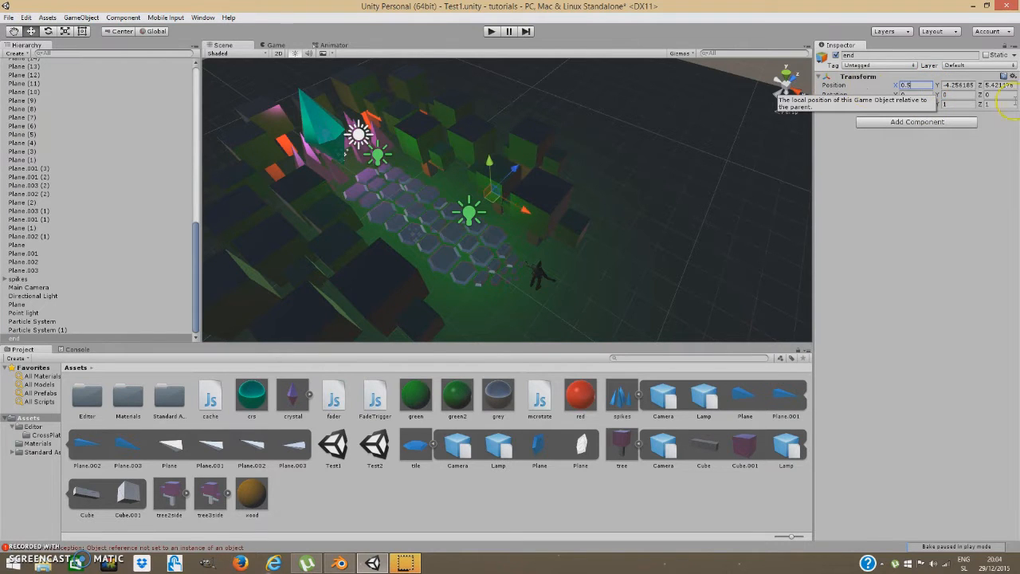
left_click(947, 84)
type("0")
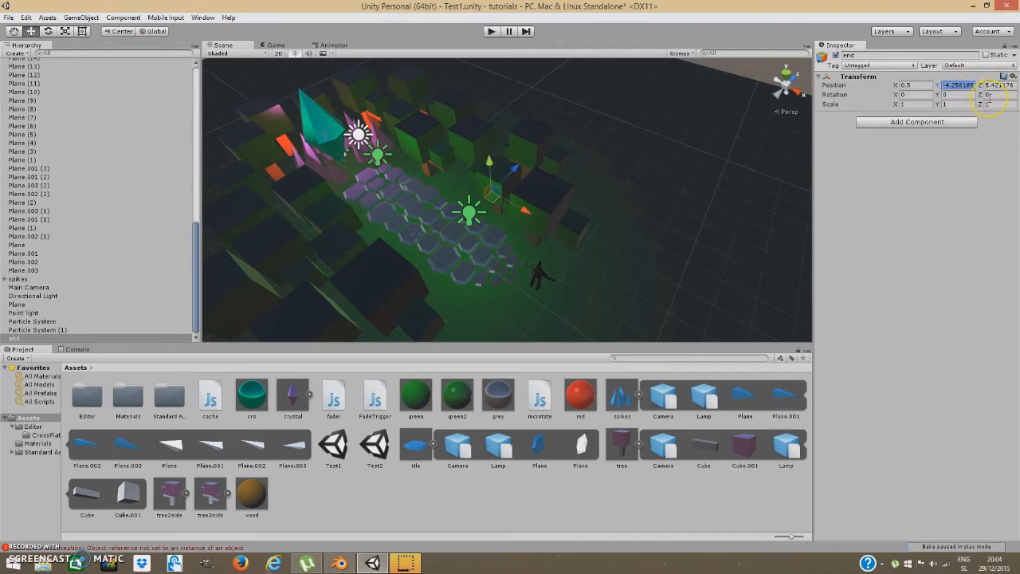
type(".5")
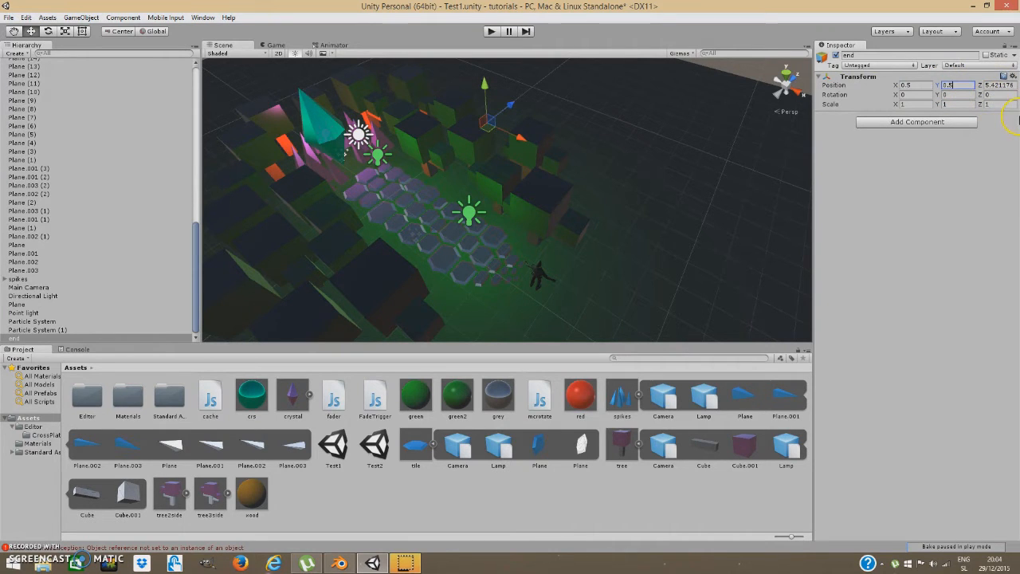
left_click(989, 84)
type("0.5")
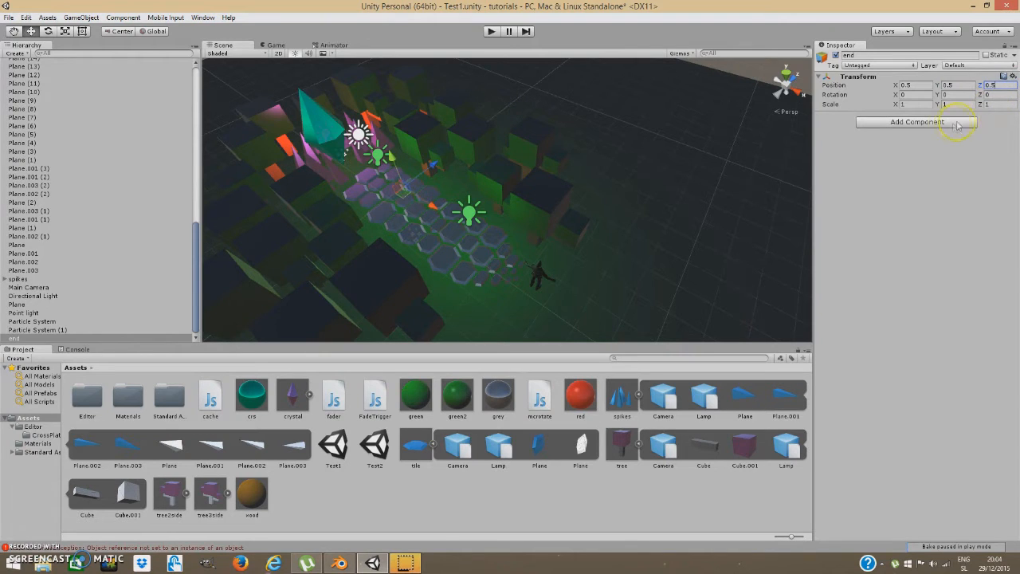
left_click(959, 123)
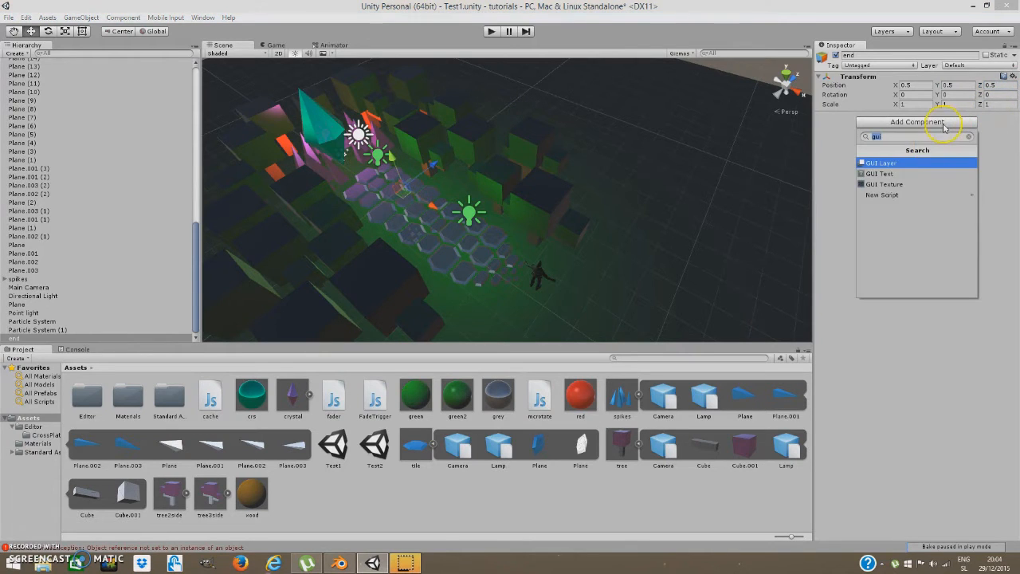
Give end a GUI Texture using the Default-Checker texture and a black colour.
left_click(887, 185)
left_click(1014, 126)
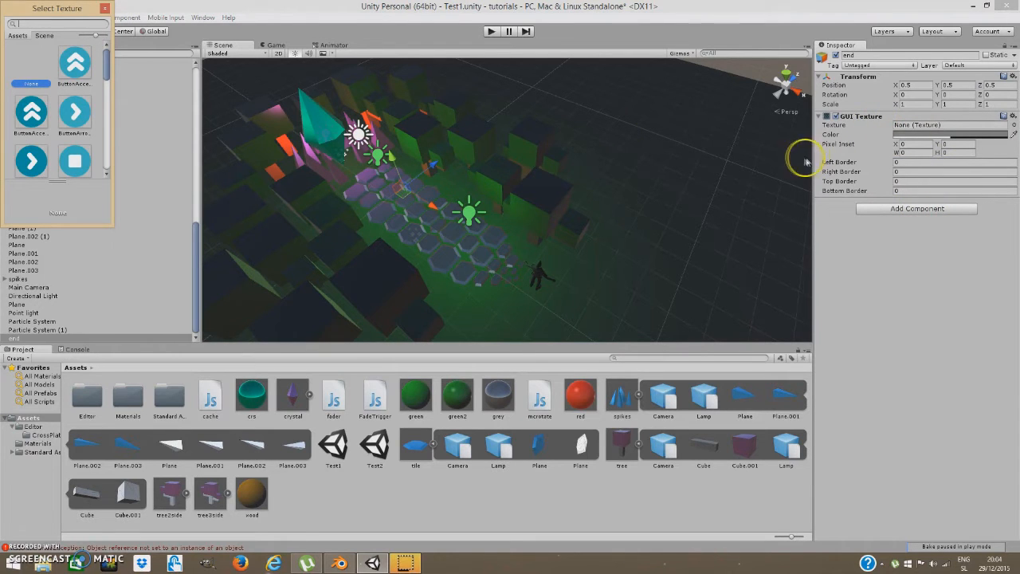
scroll(46, 97, "down", 5)
scroll(46, 97, "down", 6)
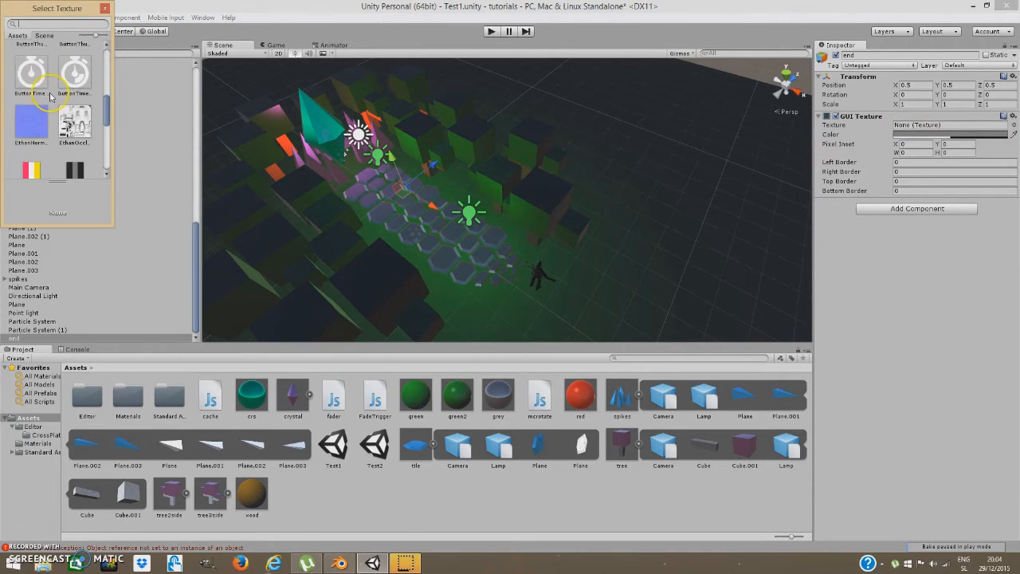
double_click(74, 142)
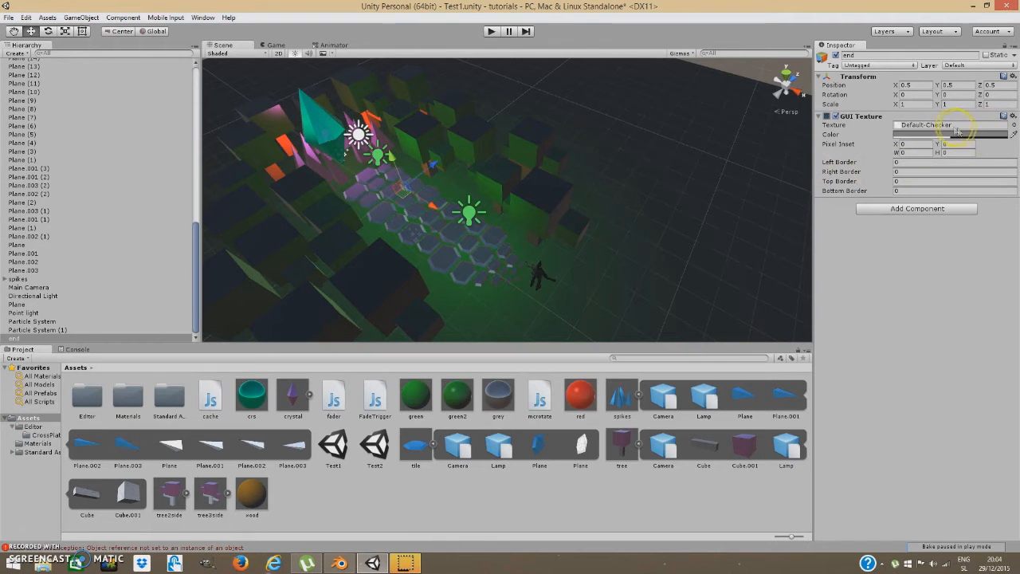
left_click(1015, 135)
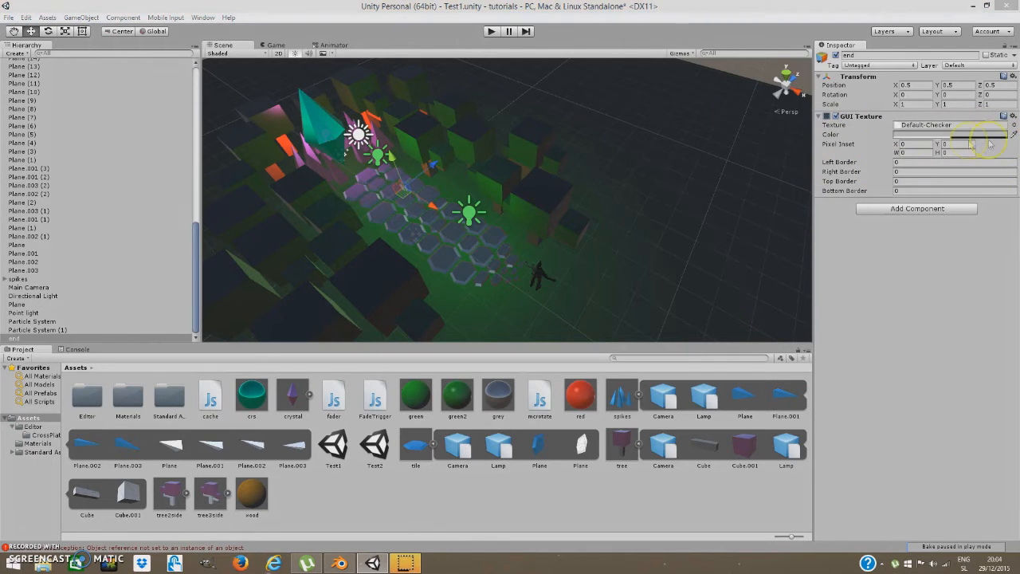
left_click(992, 137)
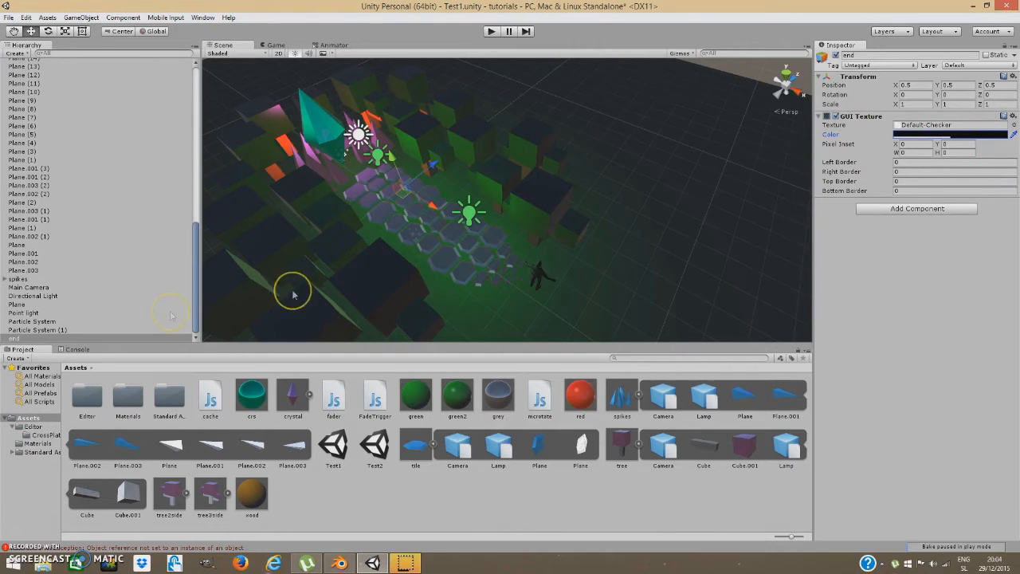
left_click(941, 134)
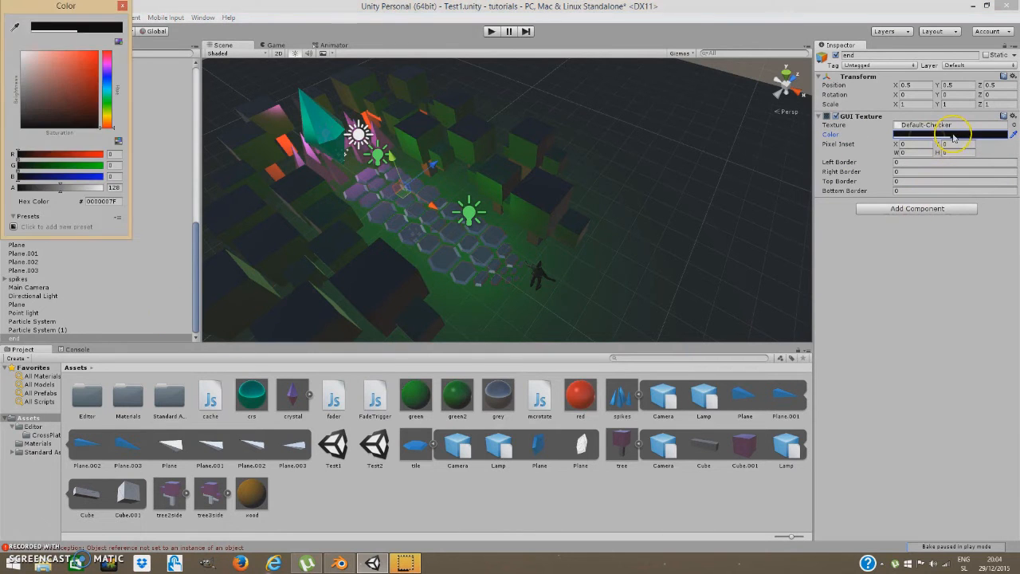
left_click(126, 8)
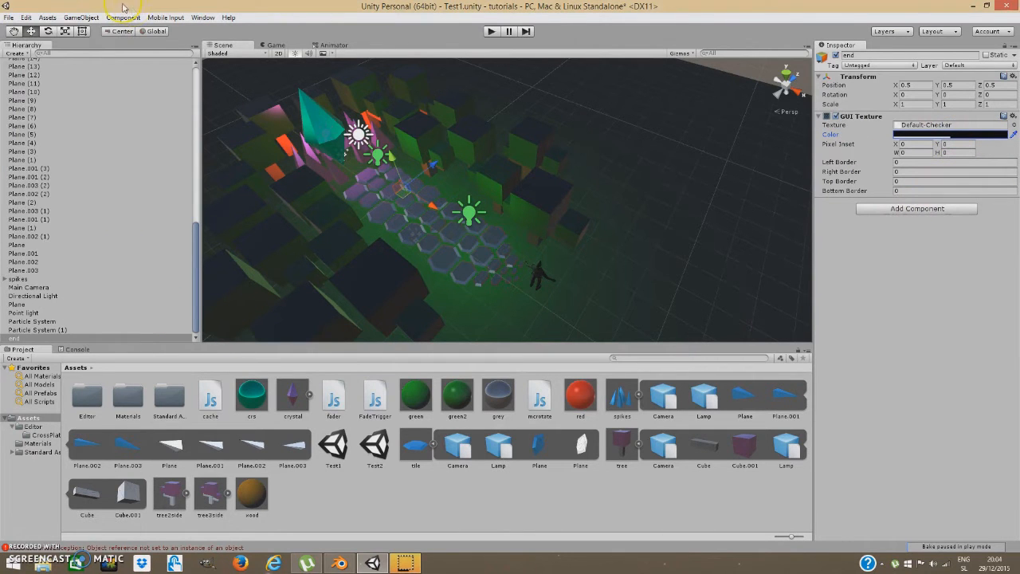
Check the Game view, then attach the fader script to end and open its code.
left_click(275, 46)
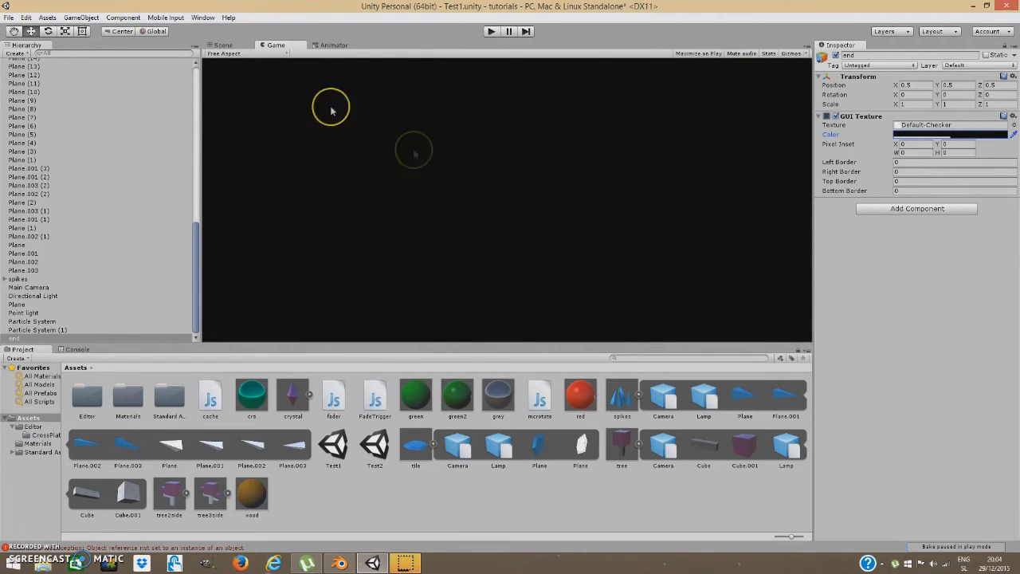
left_click(226, 46)
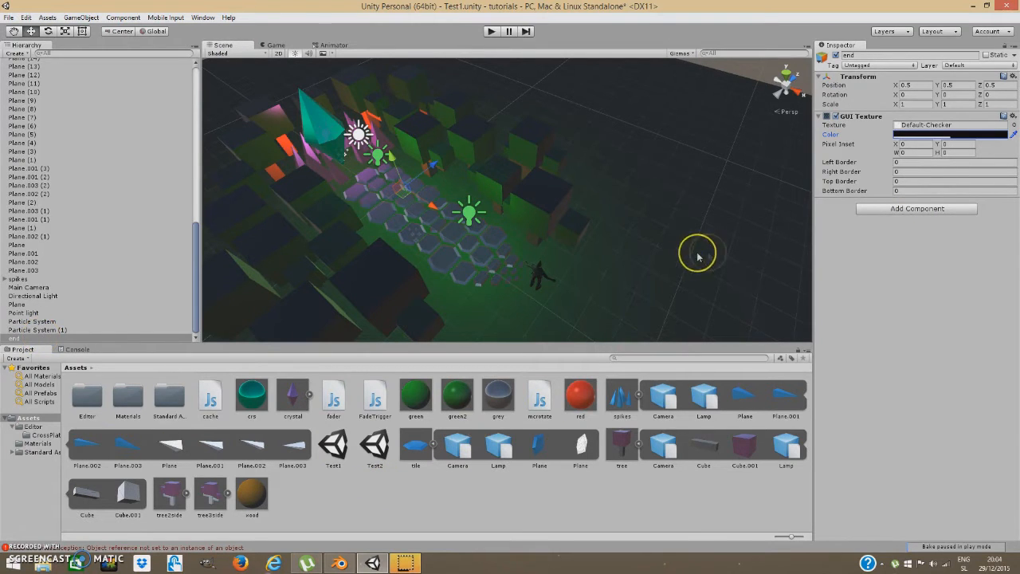
left_click_drag(351, 408, 891, 275)
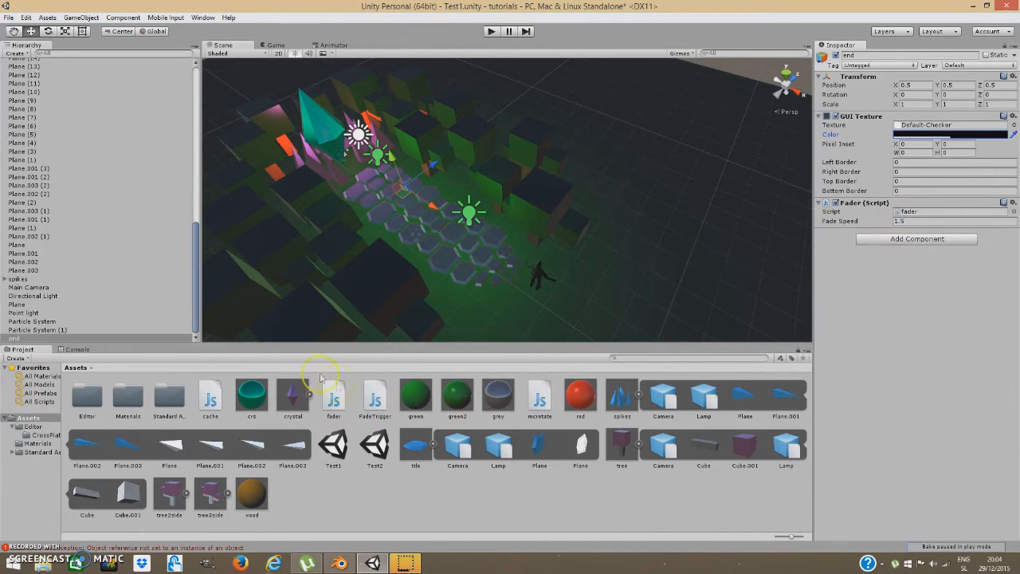
double_click(906, 217)
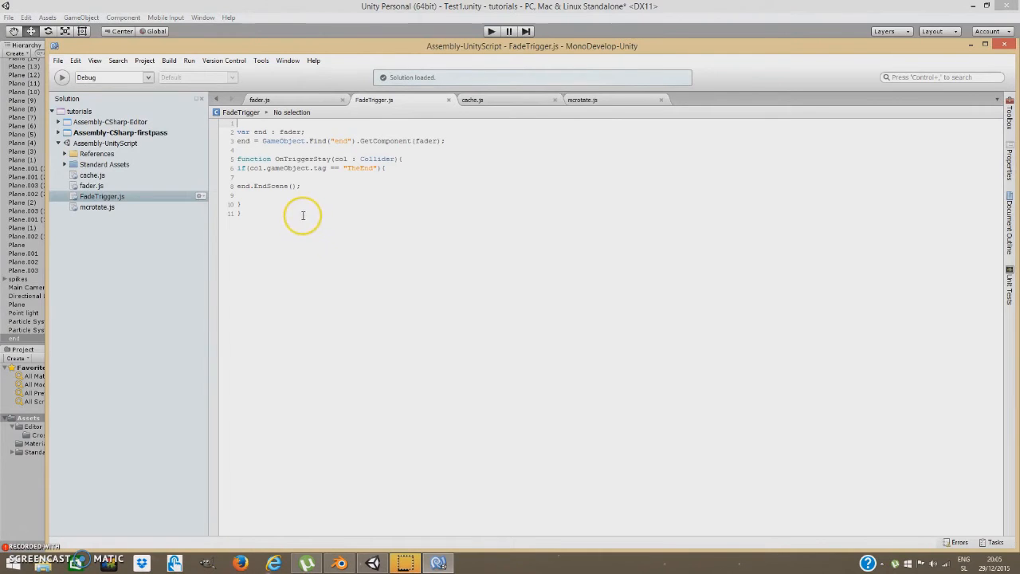
Show the fader.js script in MonoDevelop instead of FadeTrigger.js.
left_click(314, 101)
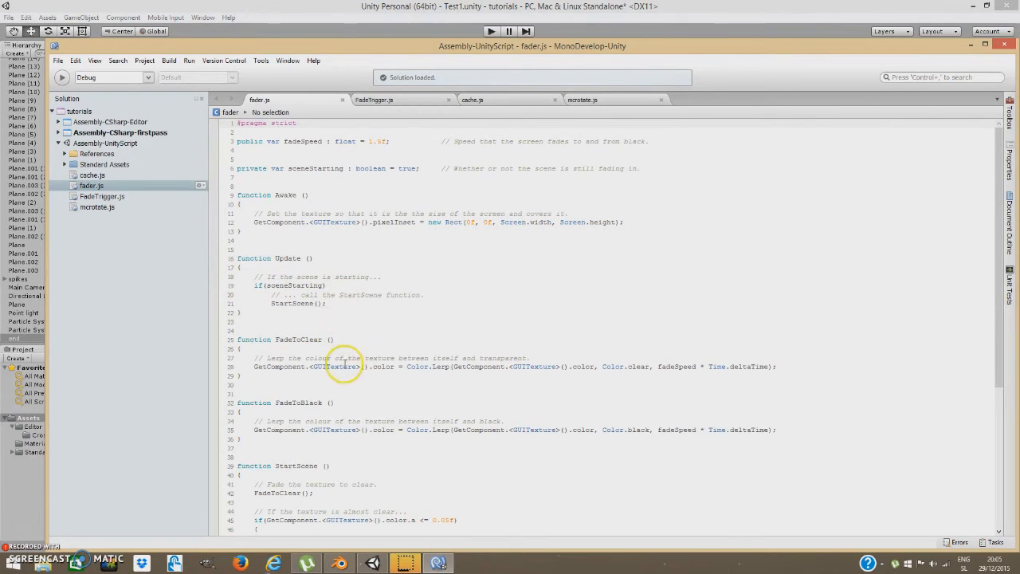
scroll(284, 366, "down", 2)
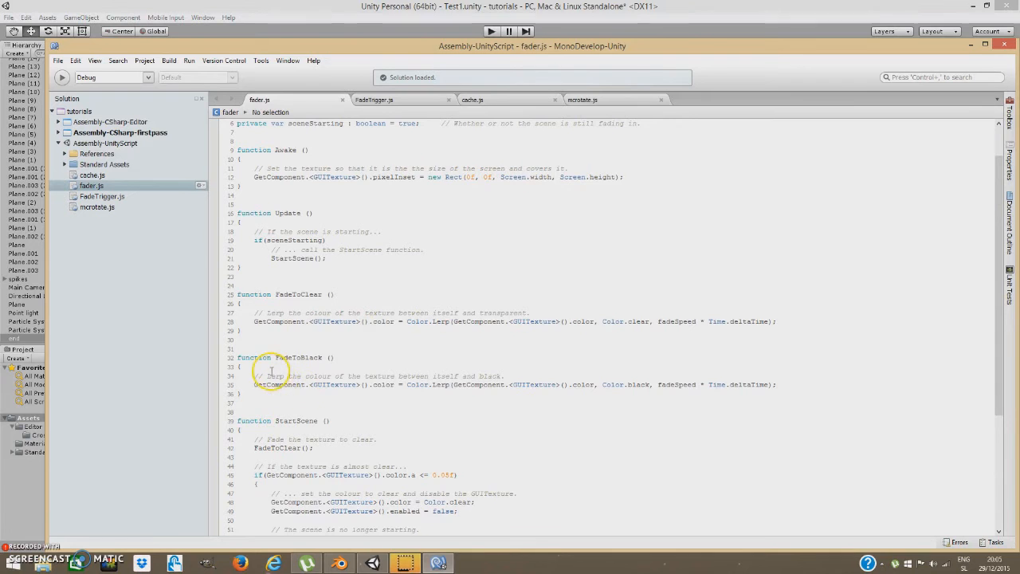
scroll(271, 371, "down", 2)
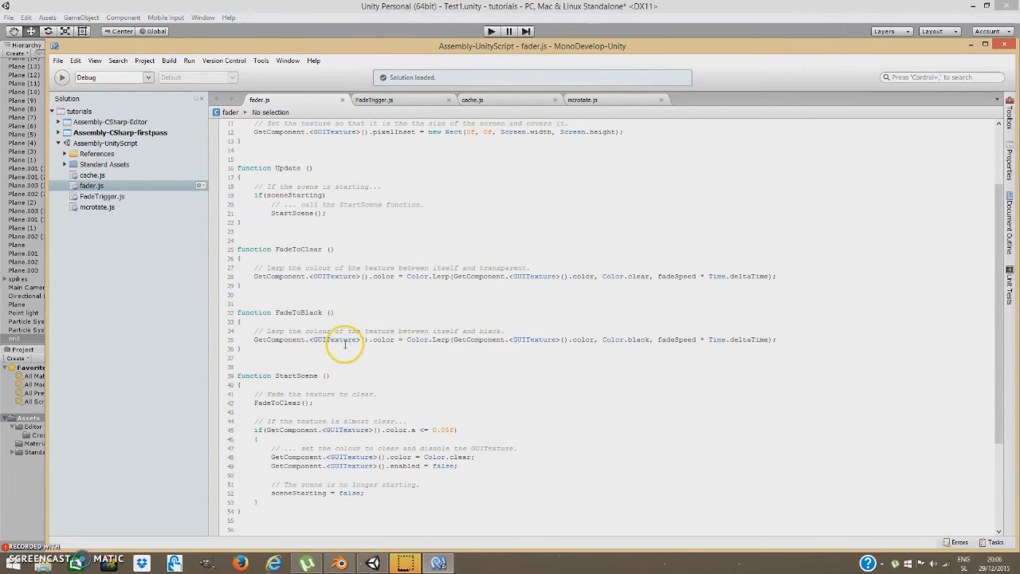
scroll(347, 370, "down", 2)
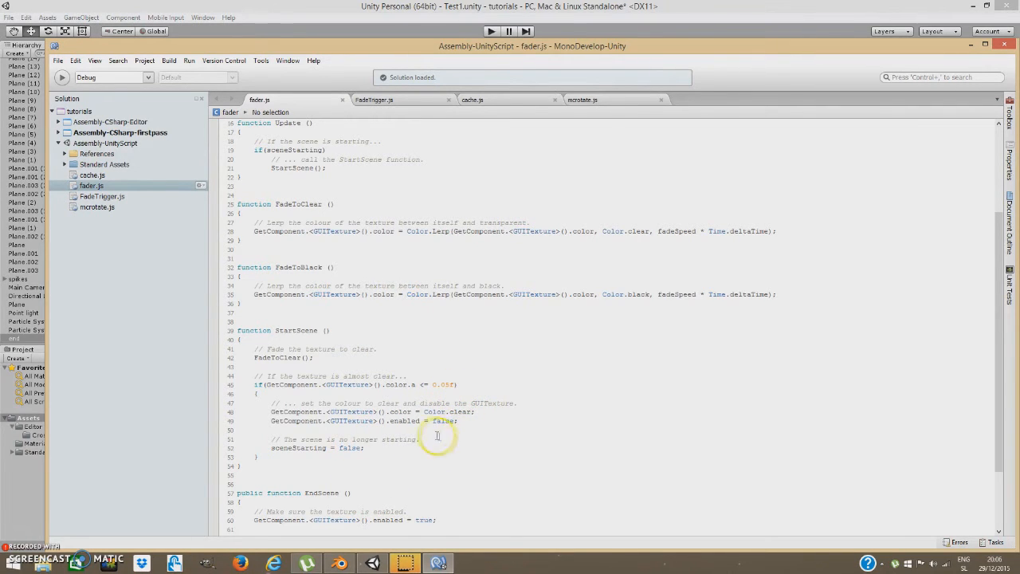
scroll(458, 442, "down", 2)
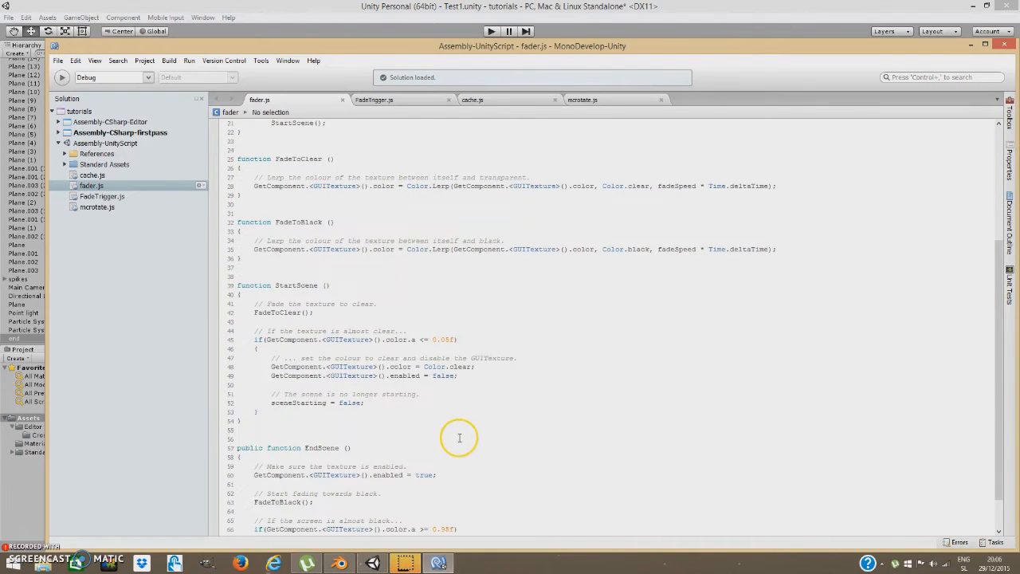
scroll(459, 438, "down", 2)
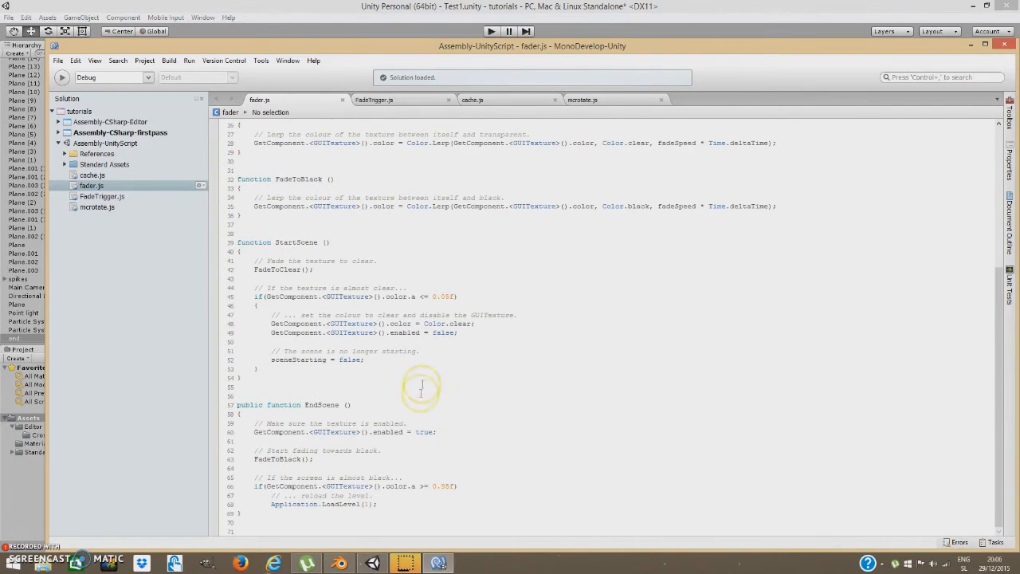
left_click_drag(237, 332, 500, 356)
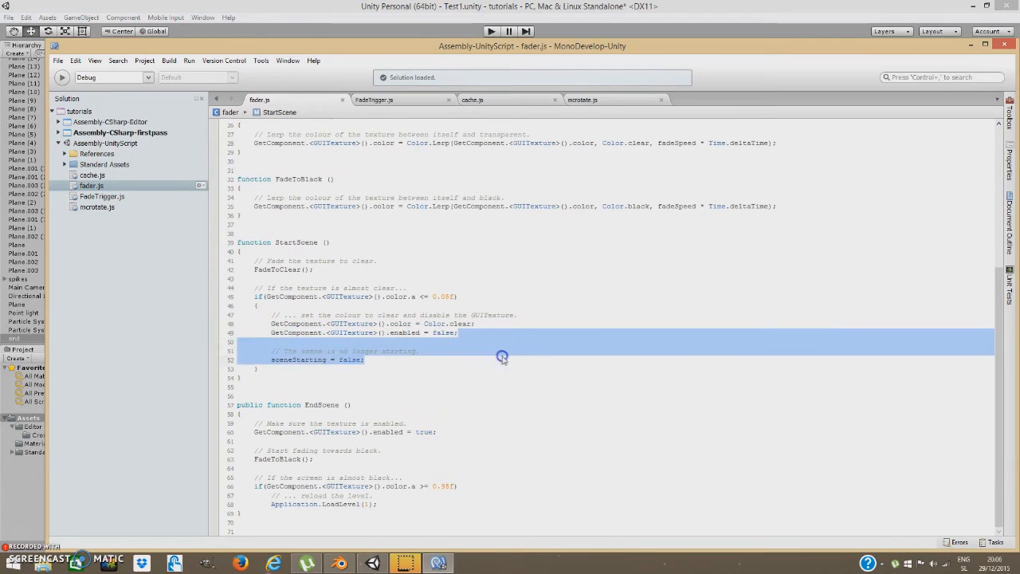
left_click(467, 384)
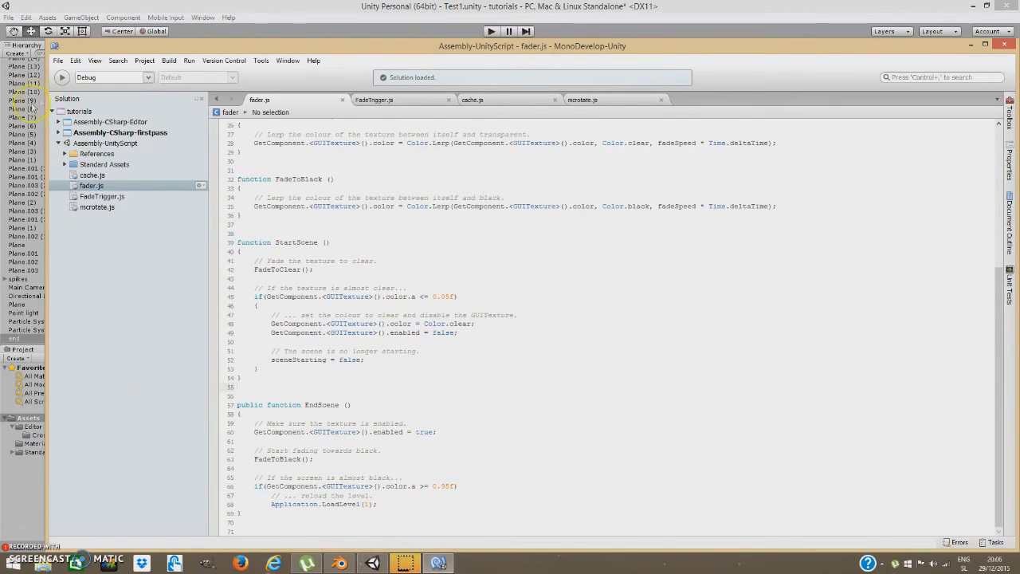
Close MonoDevelop, then start and stop a quick play test of the level.
left_click(1007, 46)
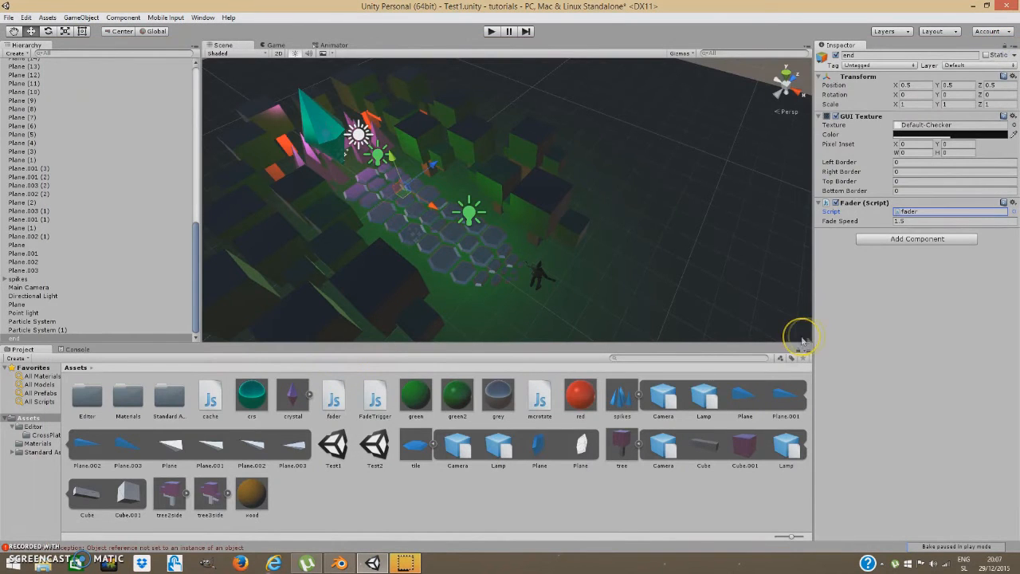
left_click(491, 32)
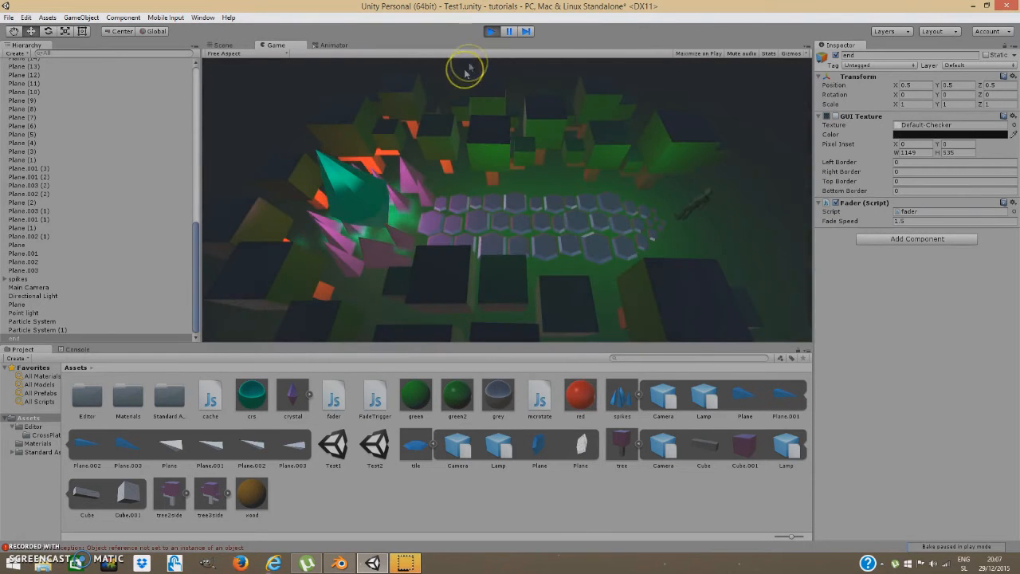
left_click(491, 31)
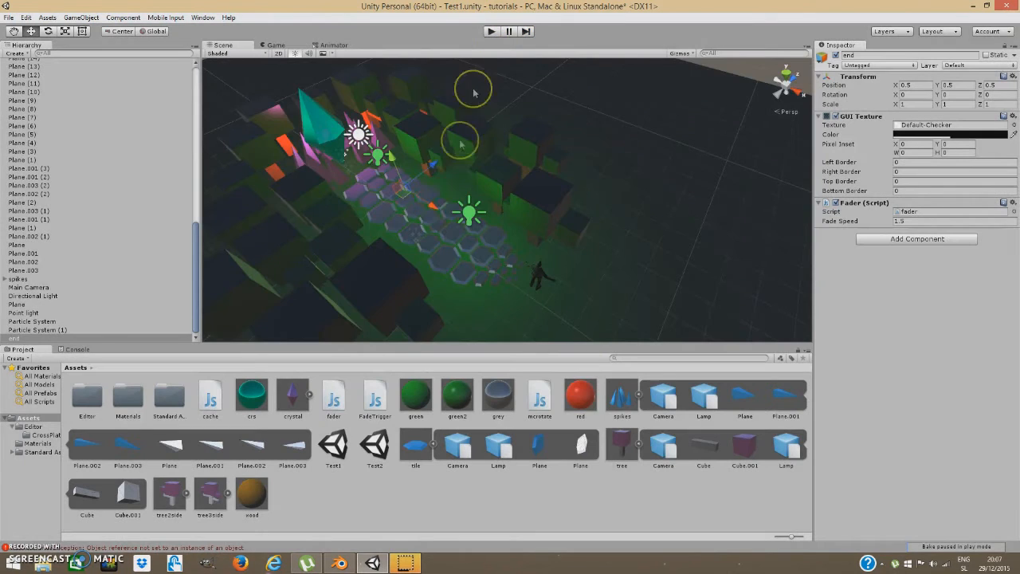
Create a cube, move it beside the crystals at about -2.82, 0.52, 0.045, then select the character.
left_click(82, 17)
mouse_move(120, 54)
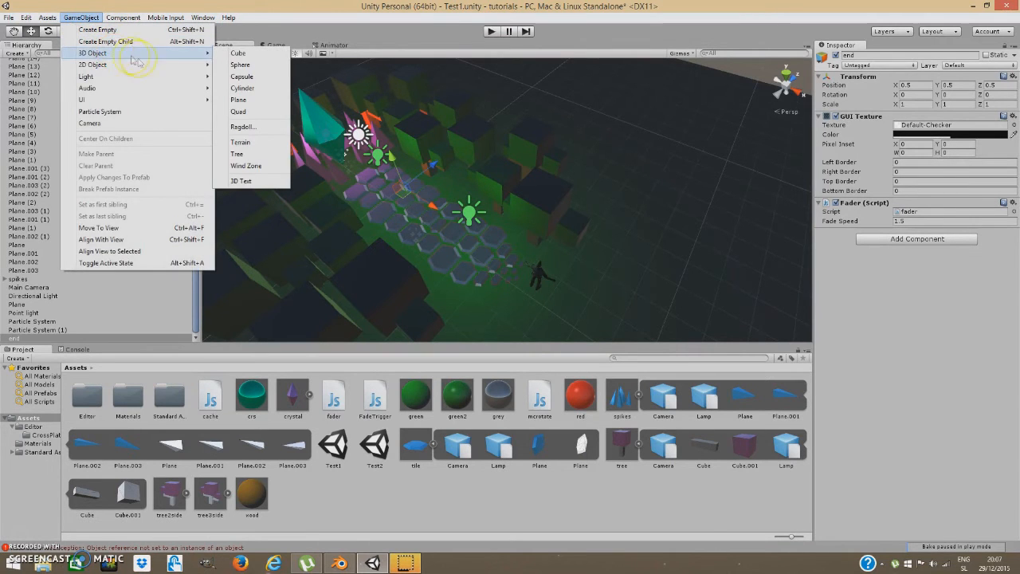
left_click(238, 53)
left_click(507, 213)
left_click_drag(507, 214, 363, 176)
key("a")
right_click_drag(386, 185, 563, 252)
key("w")
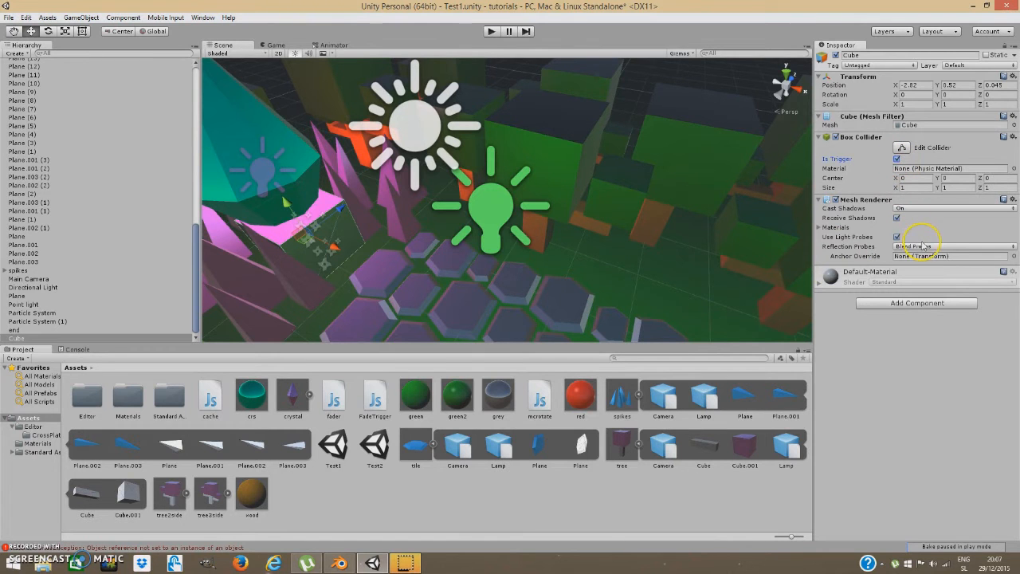
right_click_drag(574, 296, 637, 308)
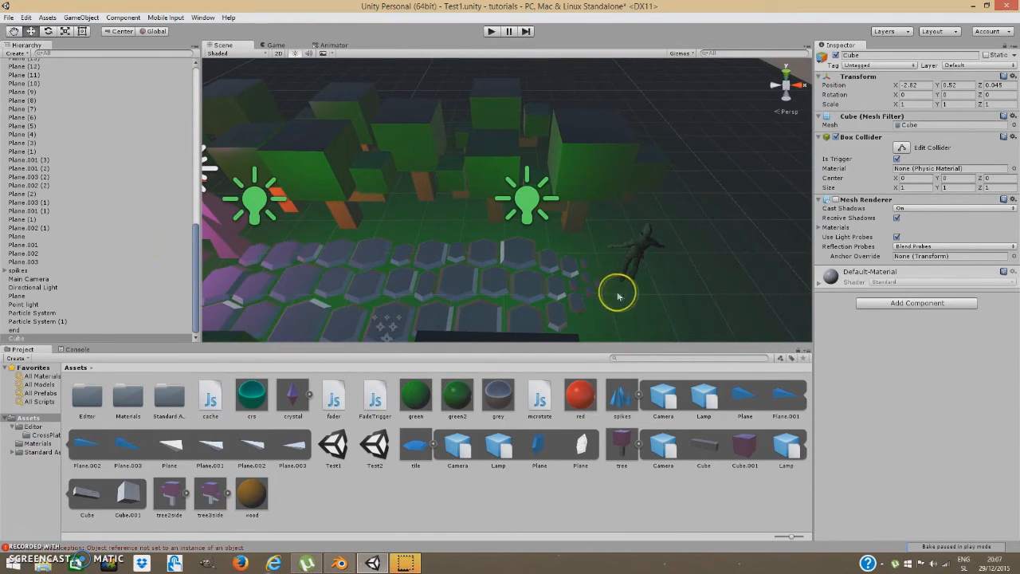
left_click(630, 250)
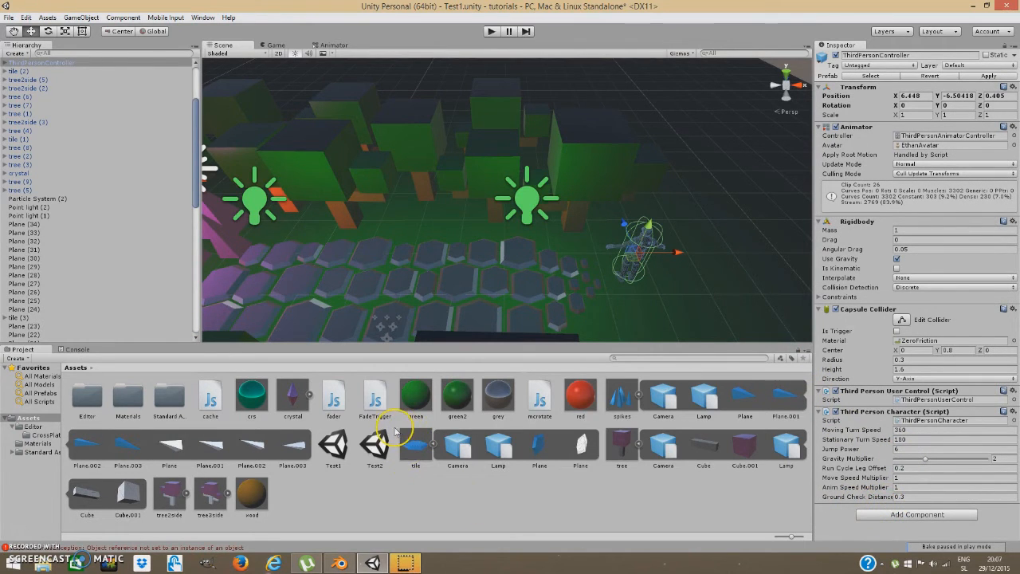
Add the FadeTrigger script to the ThirdPersonController, read its code, then close MonoDevelop.
left_click_drag(338, 407, 805, 485)
left_click_drag(851, 538, 860, 532)
left_click(909, 525)
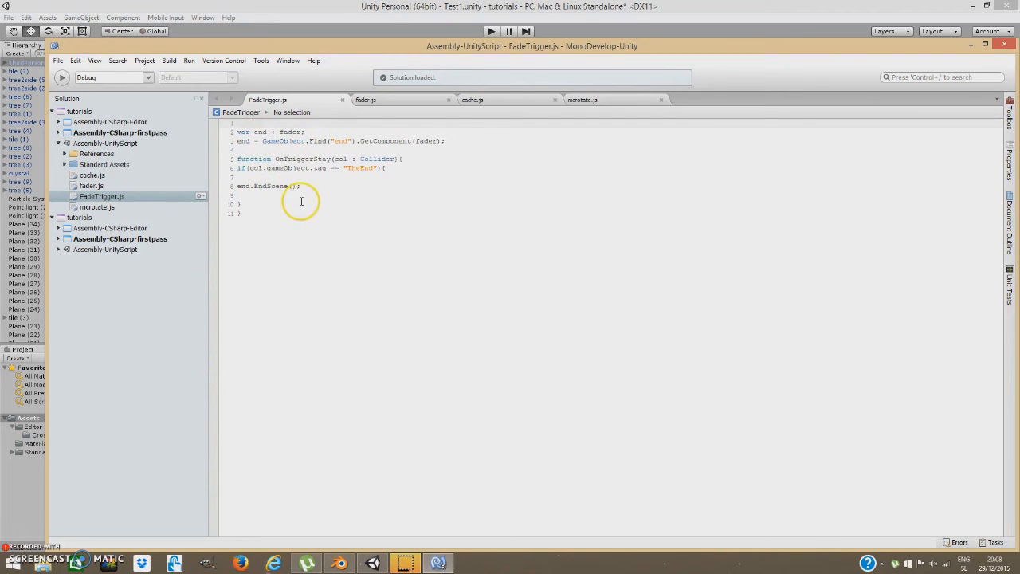
left_click(1008, 46)
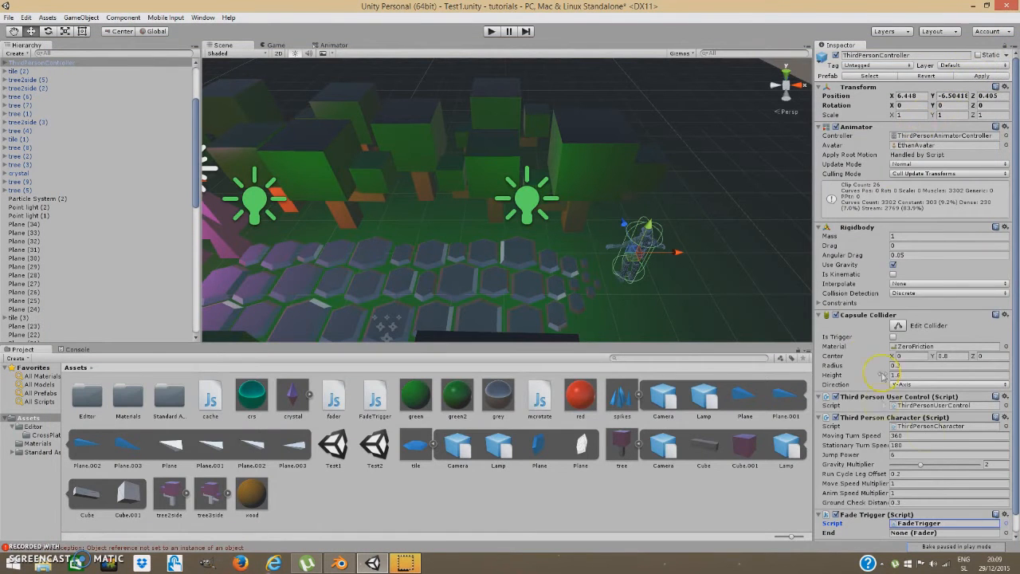
Select the trigger cube and check that the TheEnd tag exists in Tags and Layers.
scroll(947, 464, "down", 1)
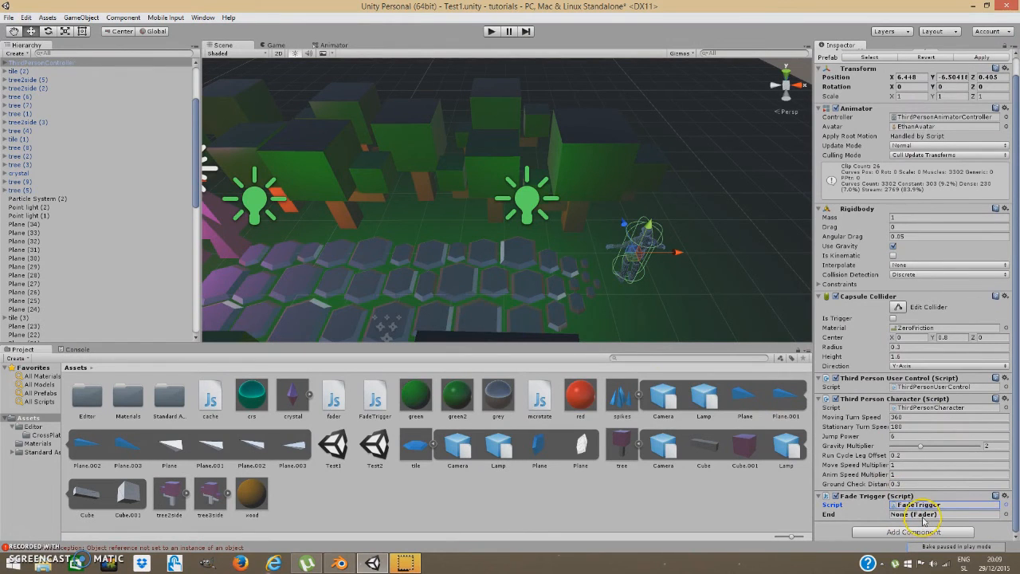
scroll(121, 306, "down", 10)
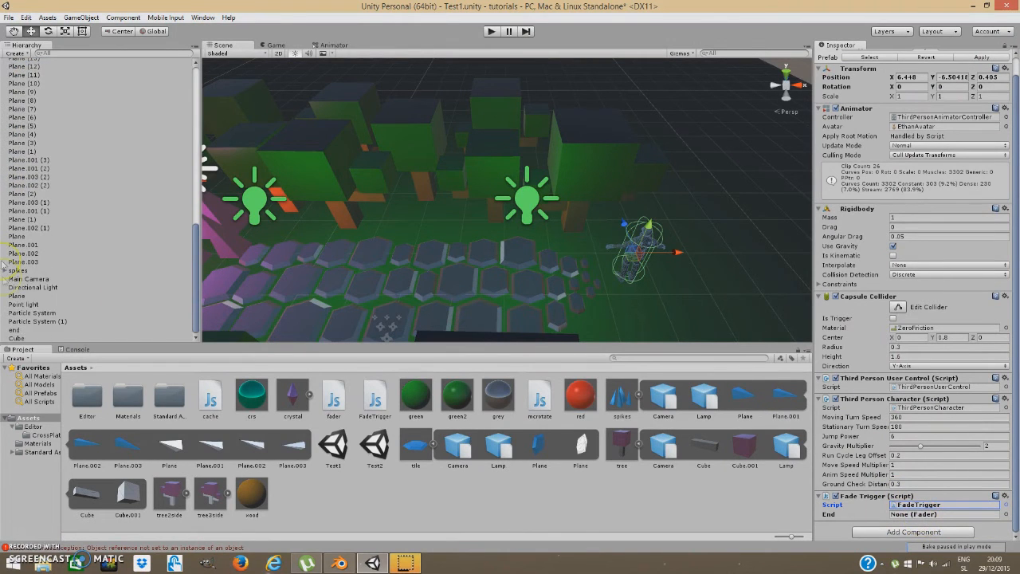
left_click(15, 330)
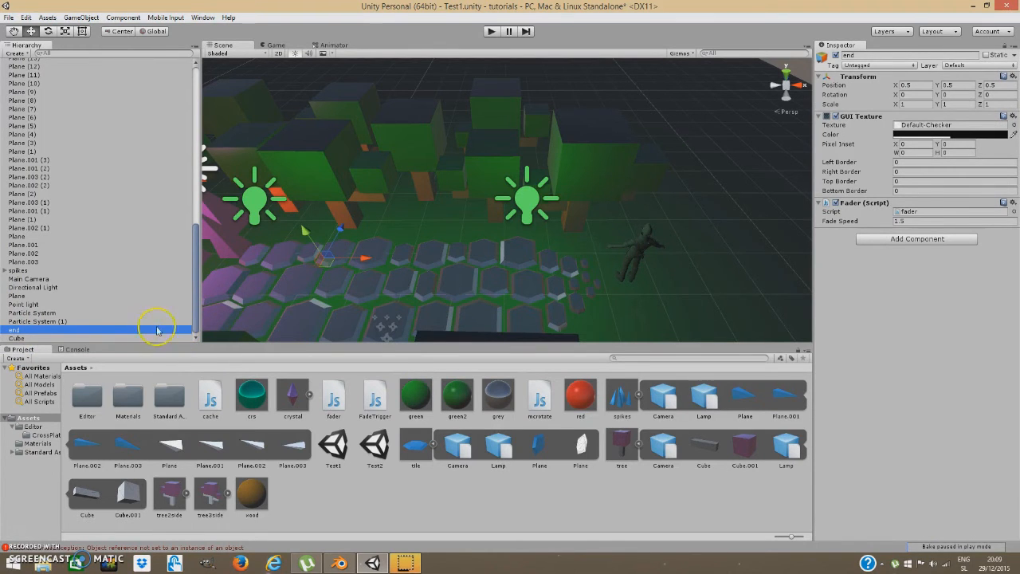
left_click(16, 338)
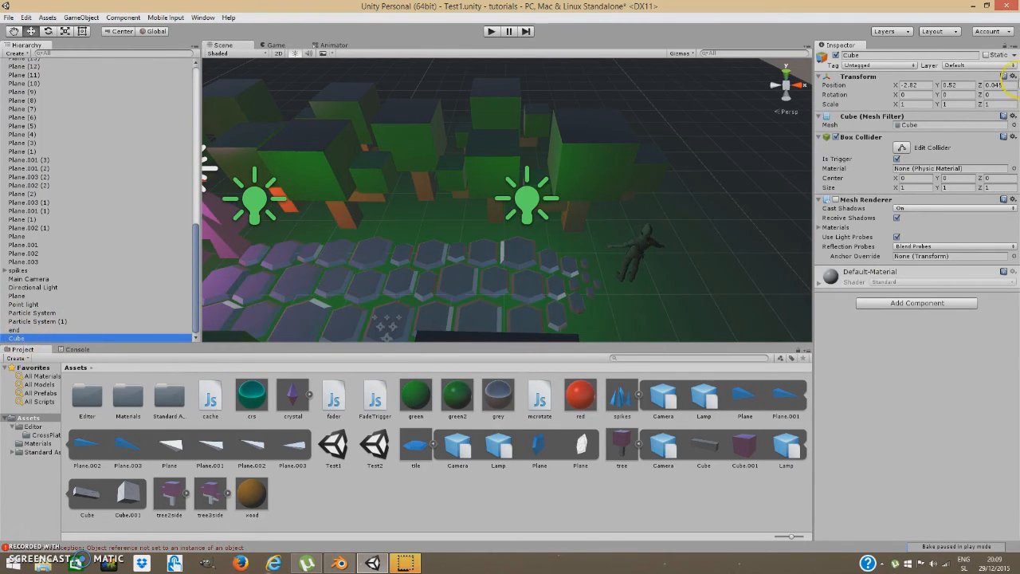
left_click(885, 65)
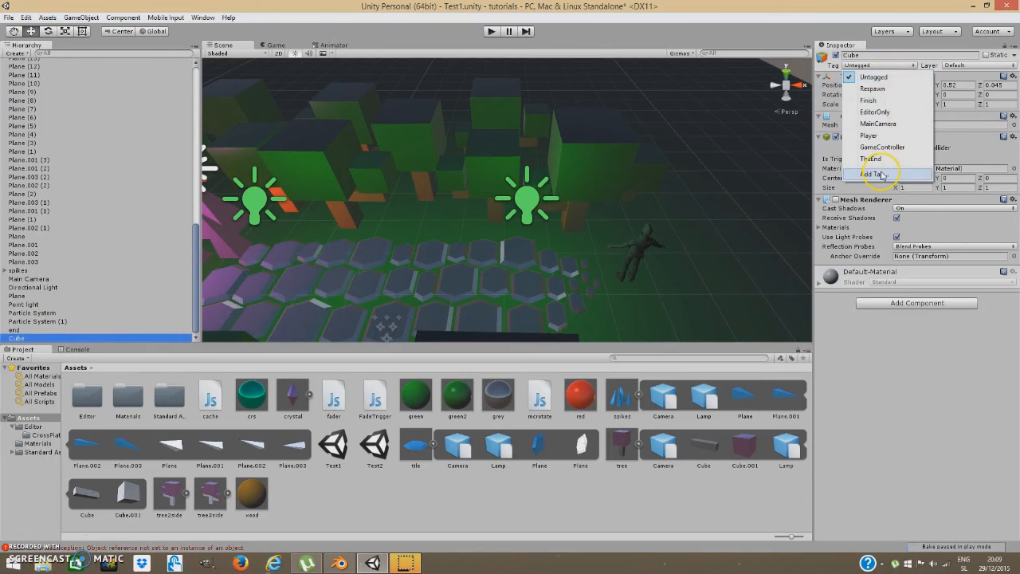
left_click(895, 170)
left_click(901, 94)
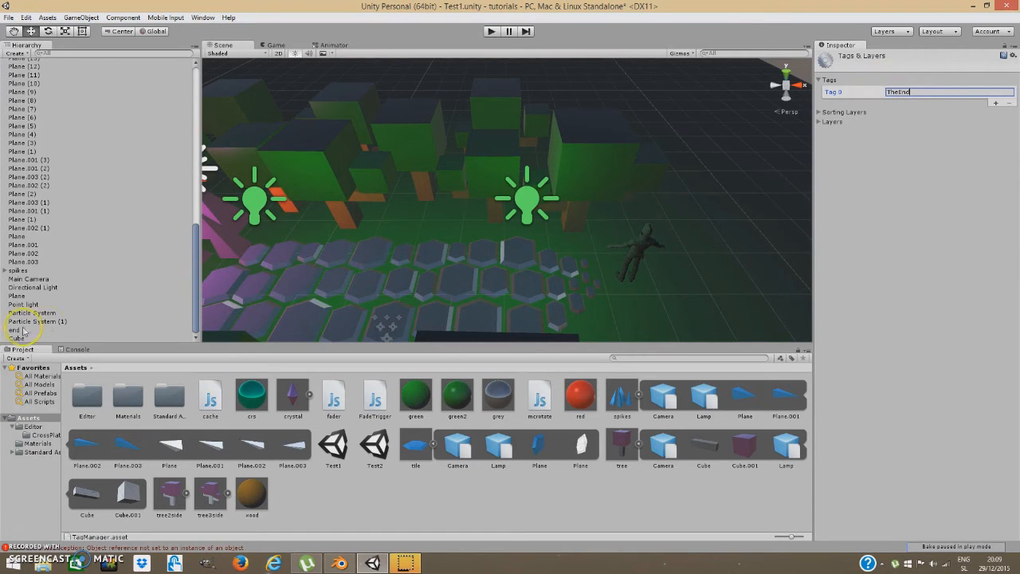
Select the third-person character and scroll to its Fade Trigger, End still None (Fader).
left_click(630, 247)
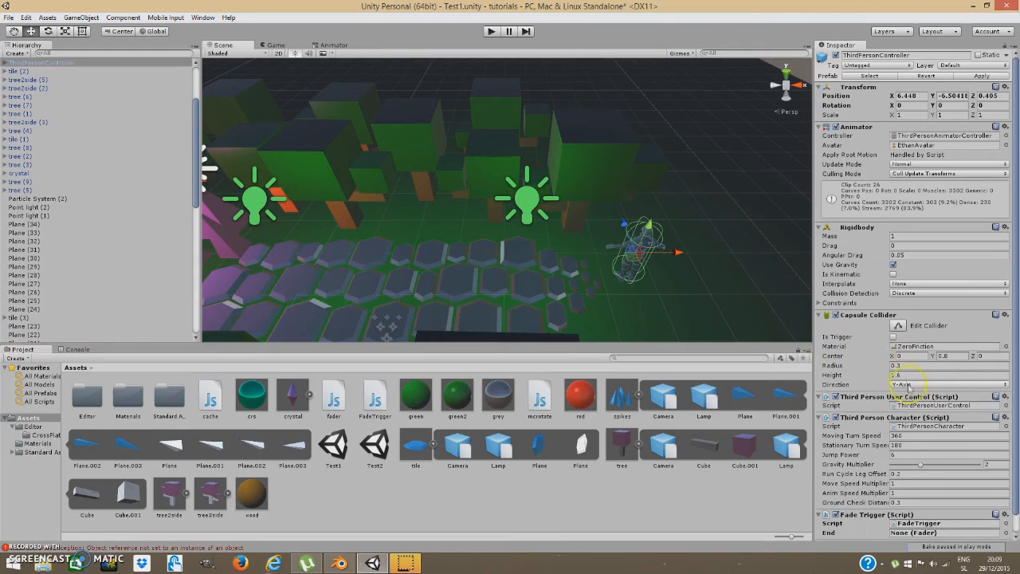
scroll(948, 511, "down", 1)
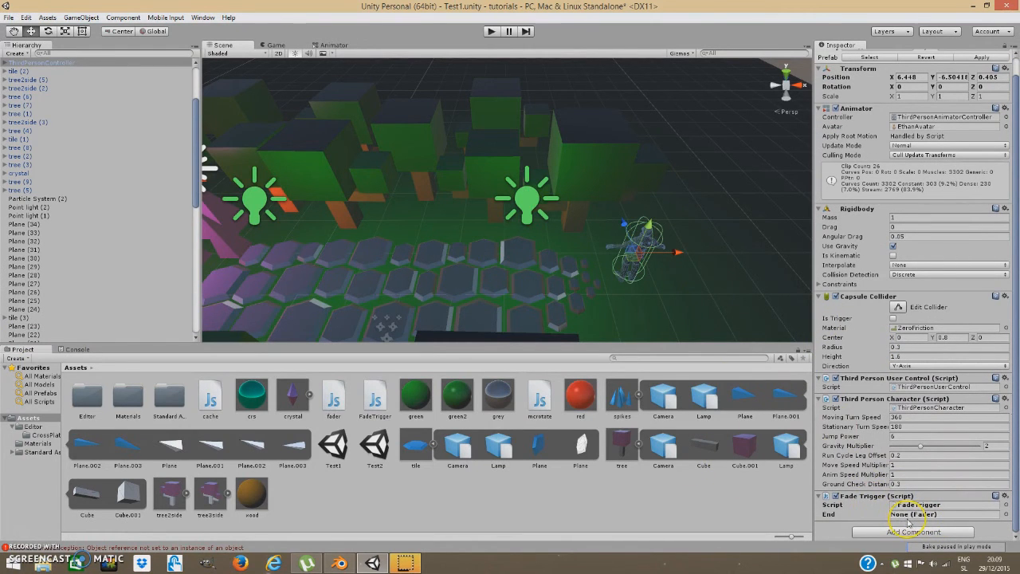
right_click_drag(692, 268, 664, 253)
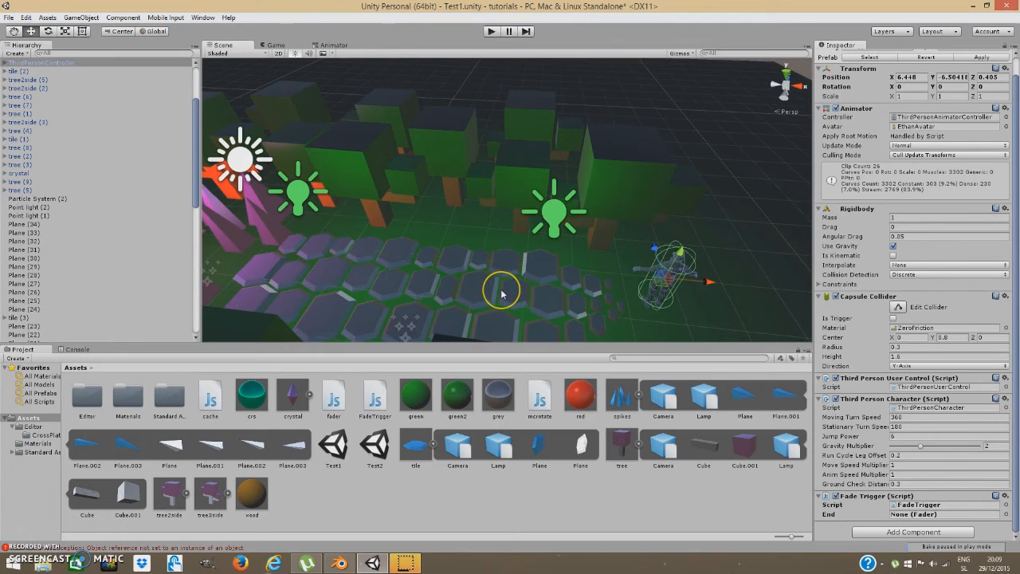
Delete the Test2 scene asset from the Project panel.
left_click(382, 448)
right_click(384, 449)
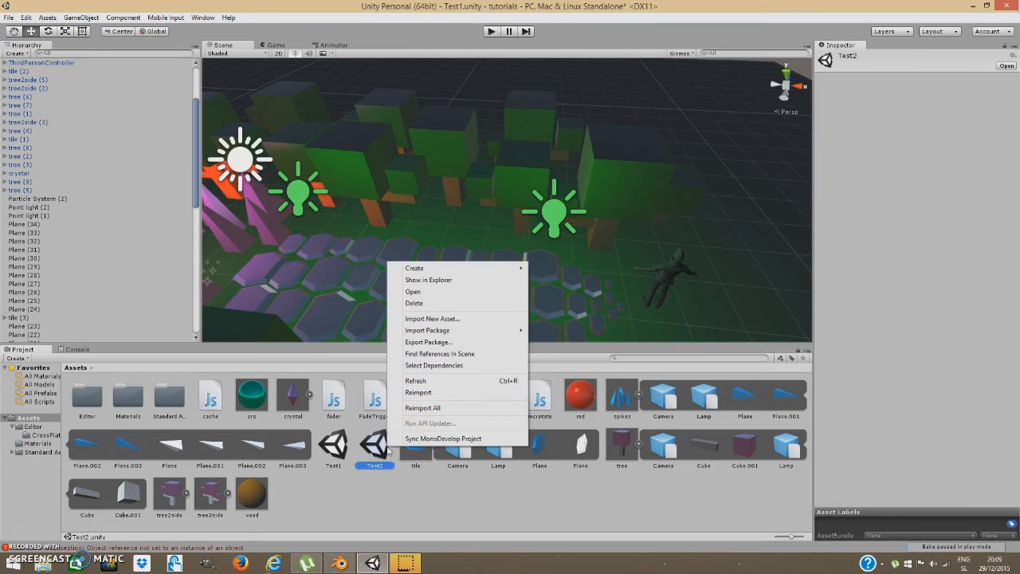
left_click(446, 304)
left_click(523, 304)
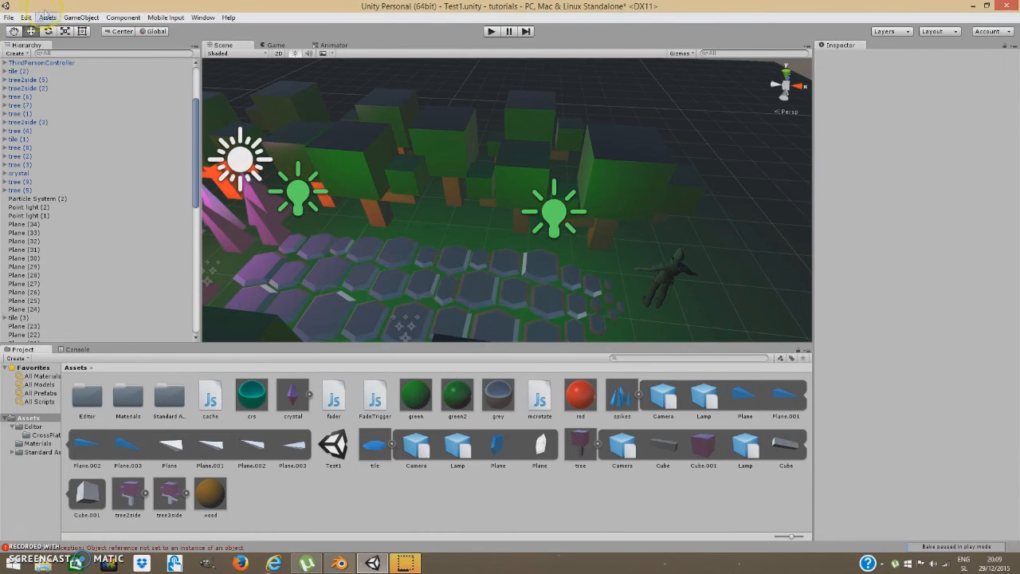
Start a new empty scene, saving the changes to Test1 first.
left_click(13, 17)
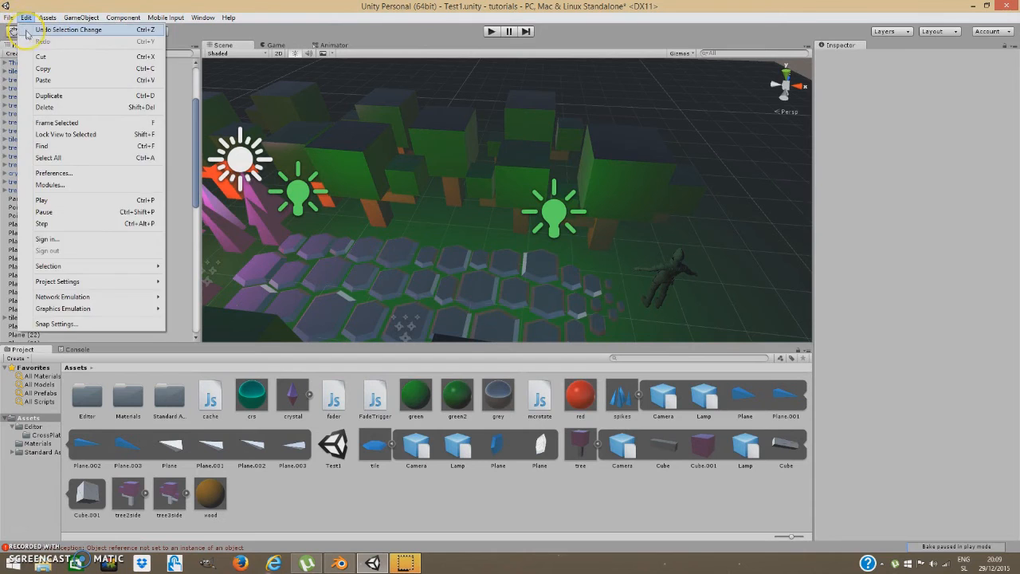
left_click(21, 29)
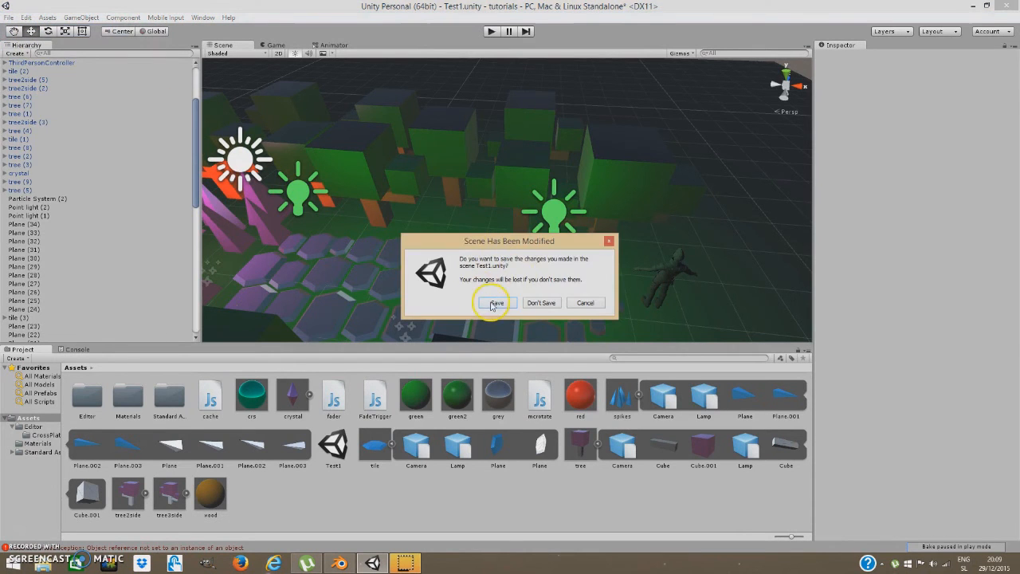
left_click(490, 302)
left_click(88, 17)
Add a plane, place the ThirdPersonController prefab on it, and apply the teal crs material.
mouse_move(199, 53)
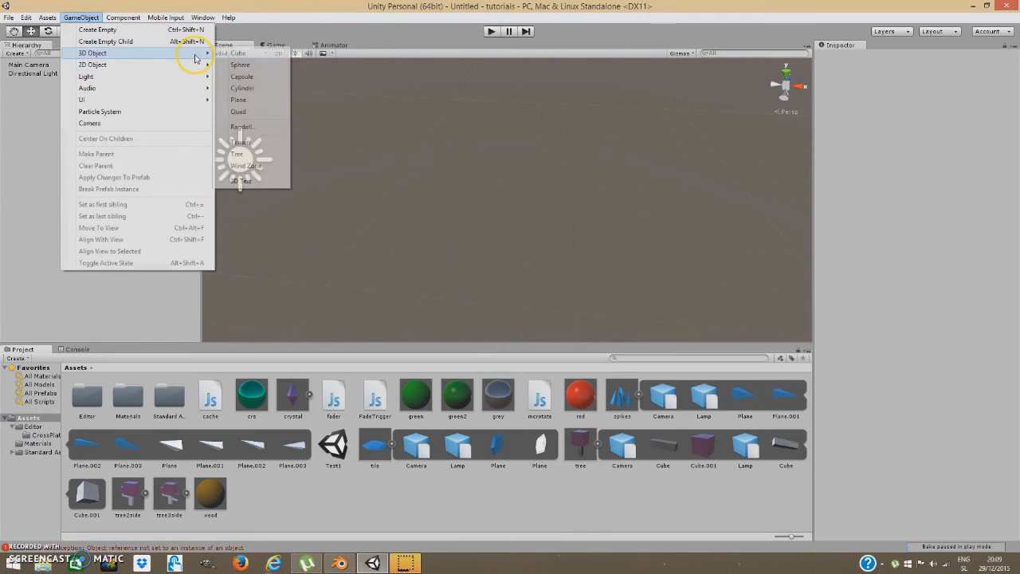
left_click(266, 102)
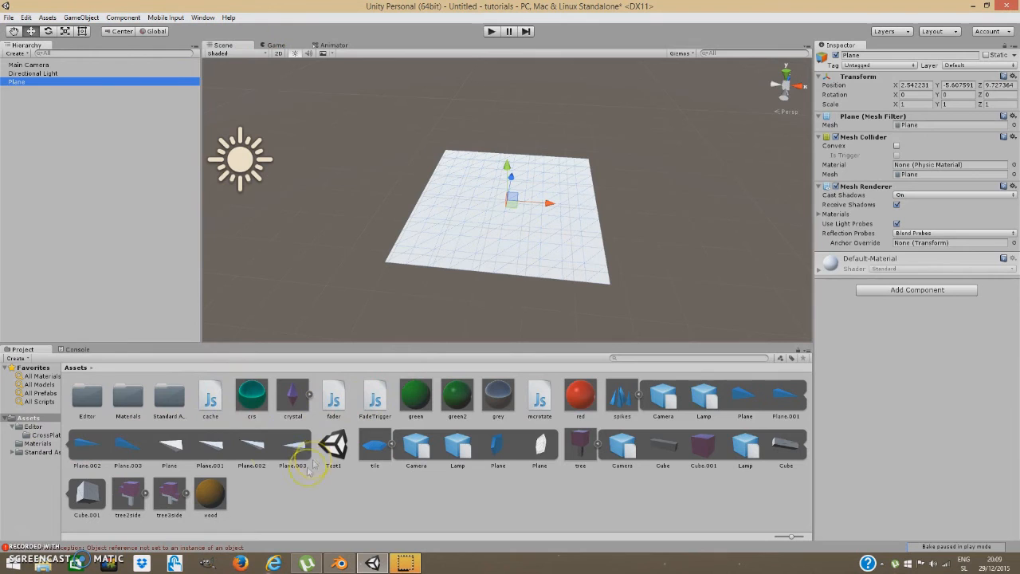
left_click(40, 394)
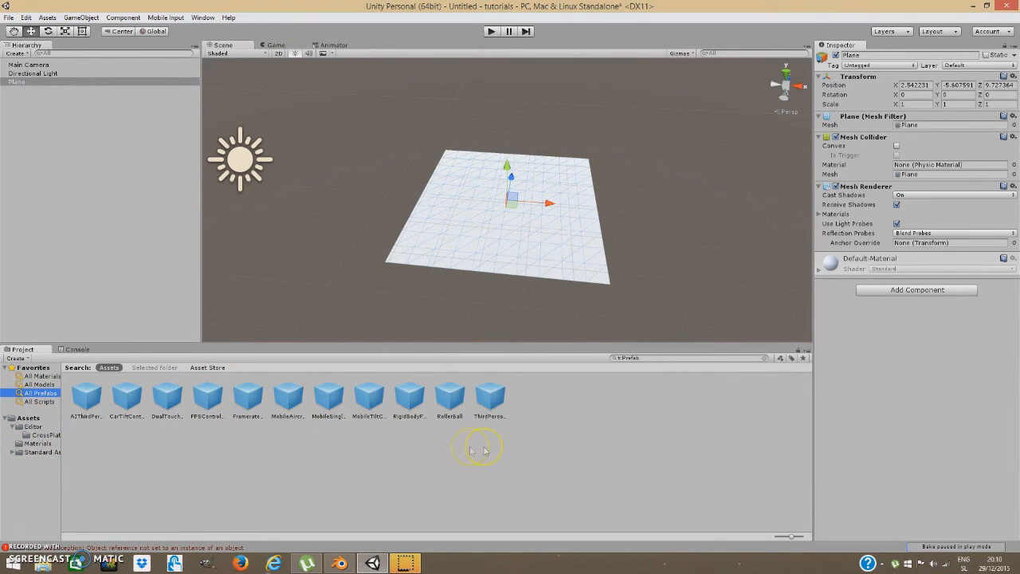
left_click_drag(490, 396, 522, 227)
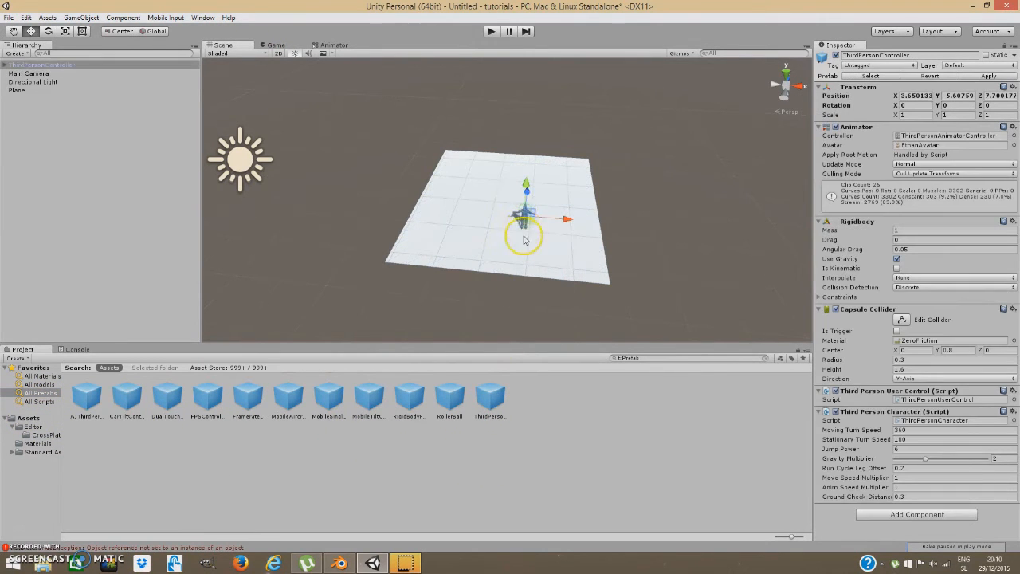
left_click_drag(527, 190, 565, 225, "alt")
scroll(564, 224, "up", 3)
left_click(42, 376)
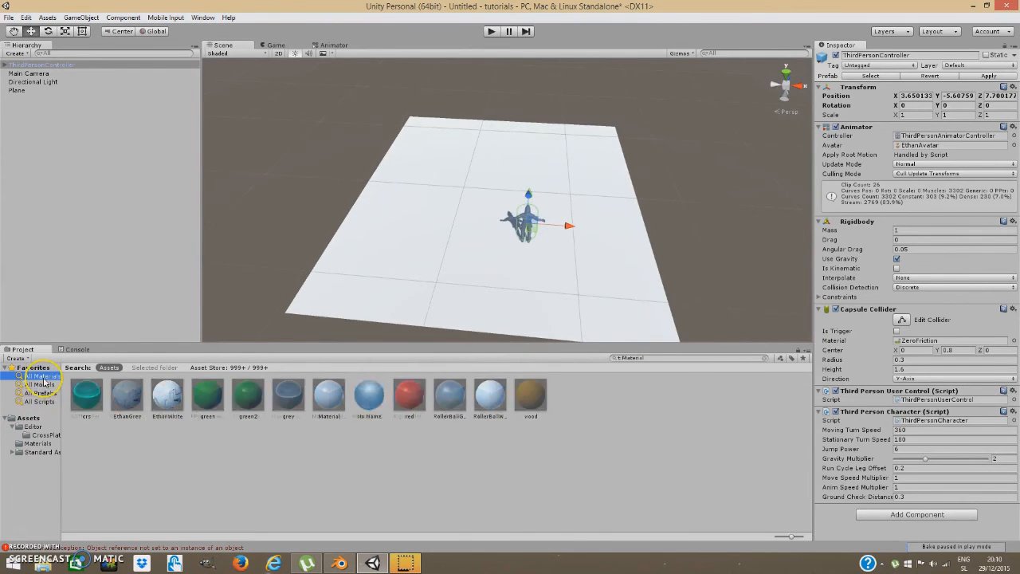
left_click_drag(87, 393, 400, 239)
mouse_move(550, 185)
left_mouse_down("alt")
mouse_move(615, 175)
mouse_move(561, 197)
left_mouse_up("alt")
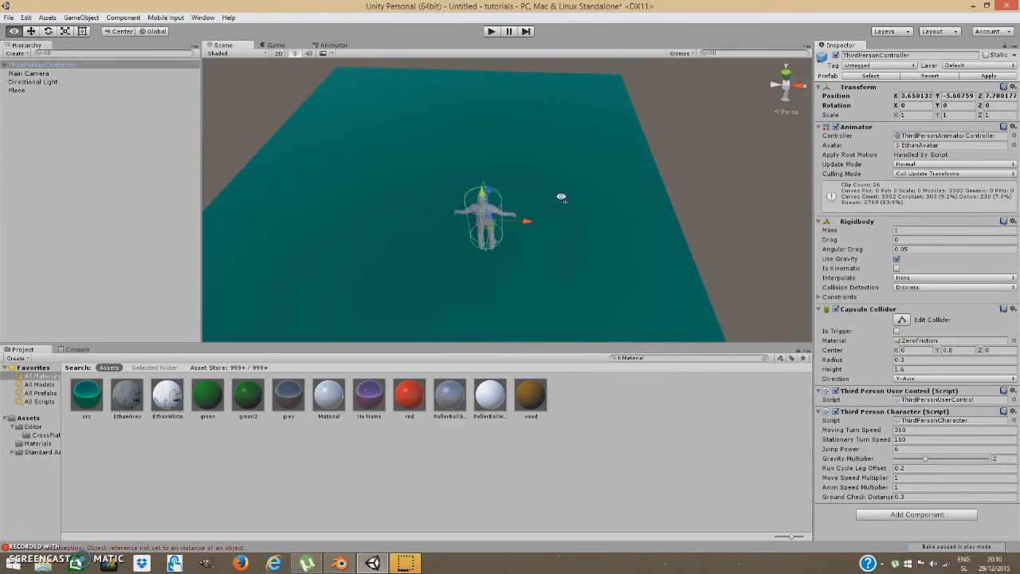
Move the Main Camera closer and tilt it down to aim at the plane.
left_click(42, 75)
left_click_drag(563, 177, 260, 179, "alt")
scroll(503, 203, "down", 5)
left_click_drag(365, 176, 522, 147)
left_click_drag(486, 186, 538, 183)
left_click(45, 31)
left_click_drag(478, 164, 569, 231)
left_click(30, 31)
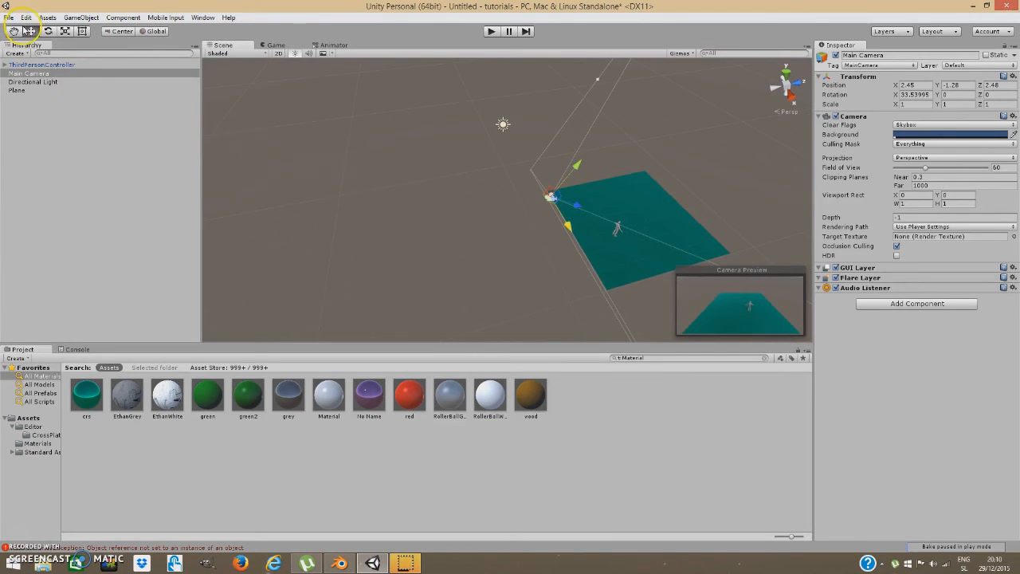
Save the new scene as 'test2'.
left_click(81, 19)
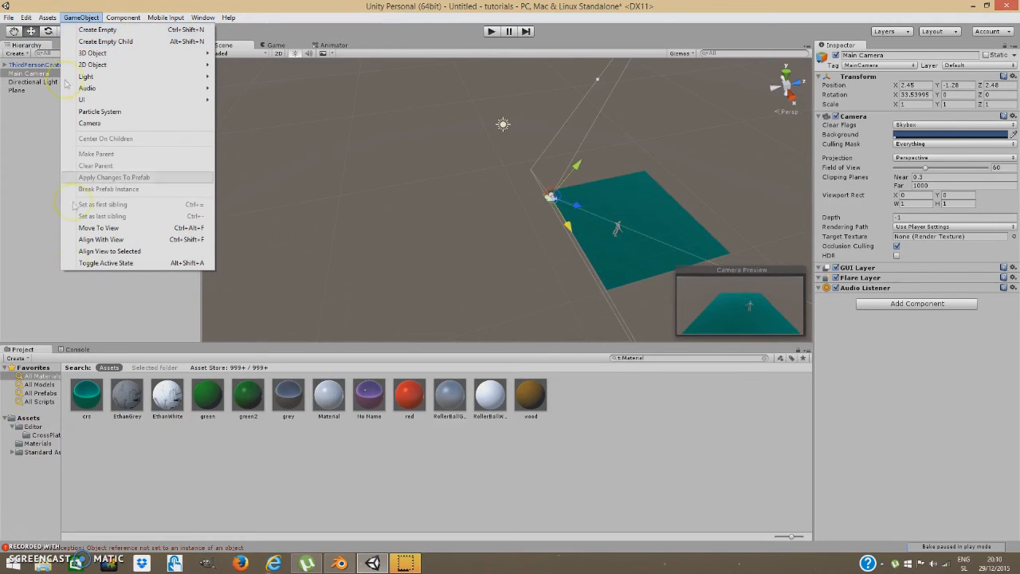
left_click(8, 18)
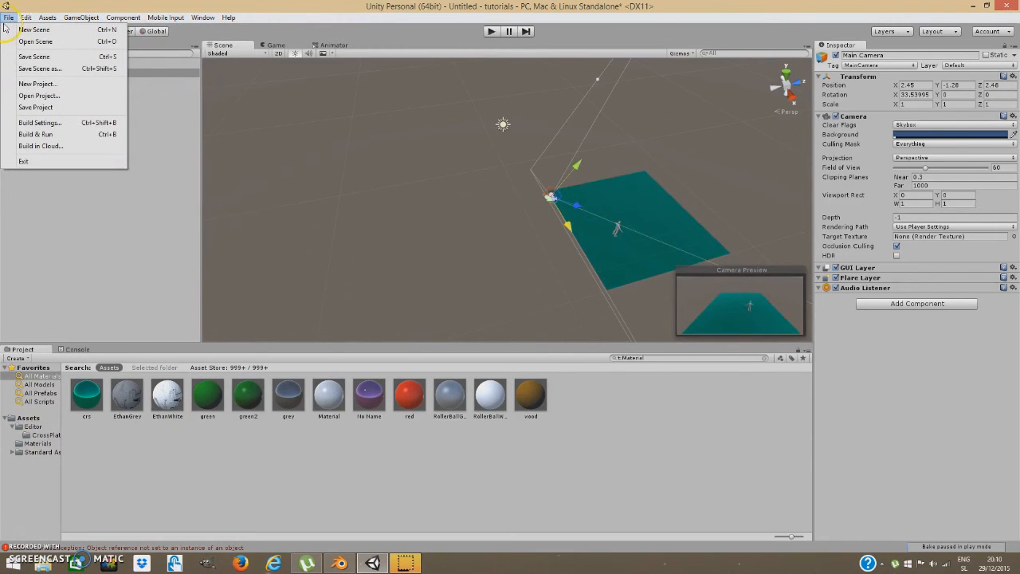
left_click(32, 57)
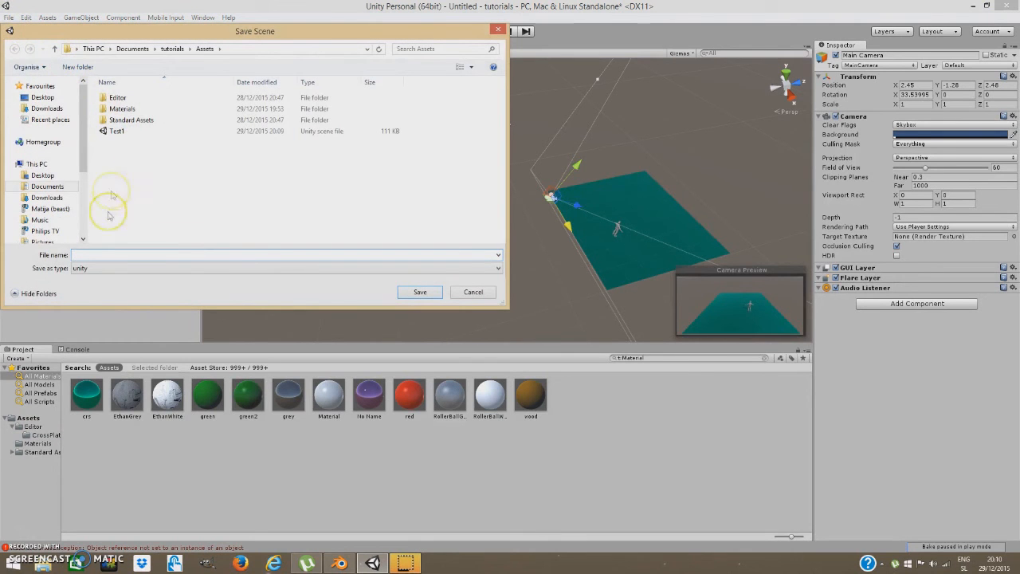
type("test2")
key("Return")
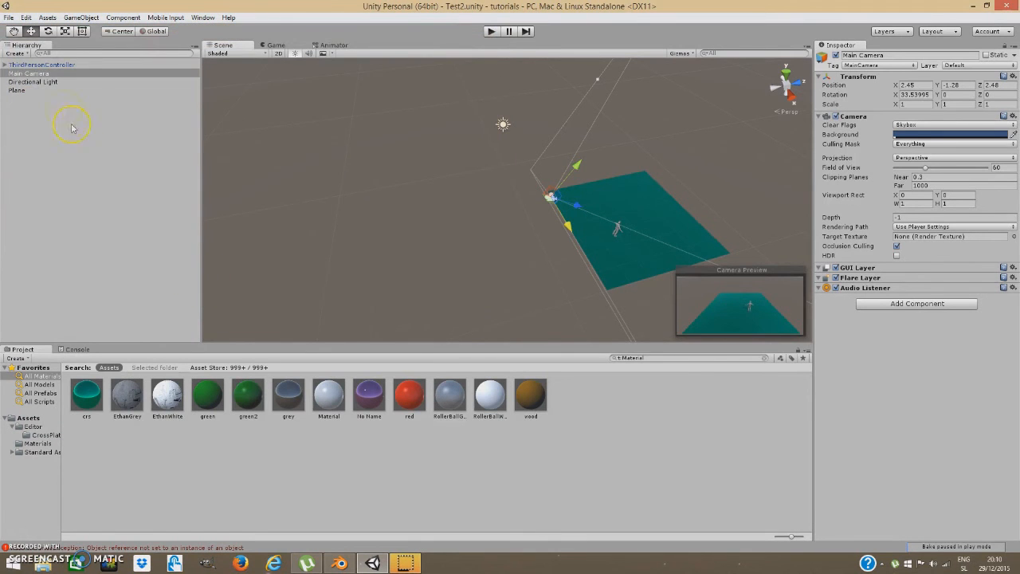
left_click(14, 18)
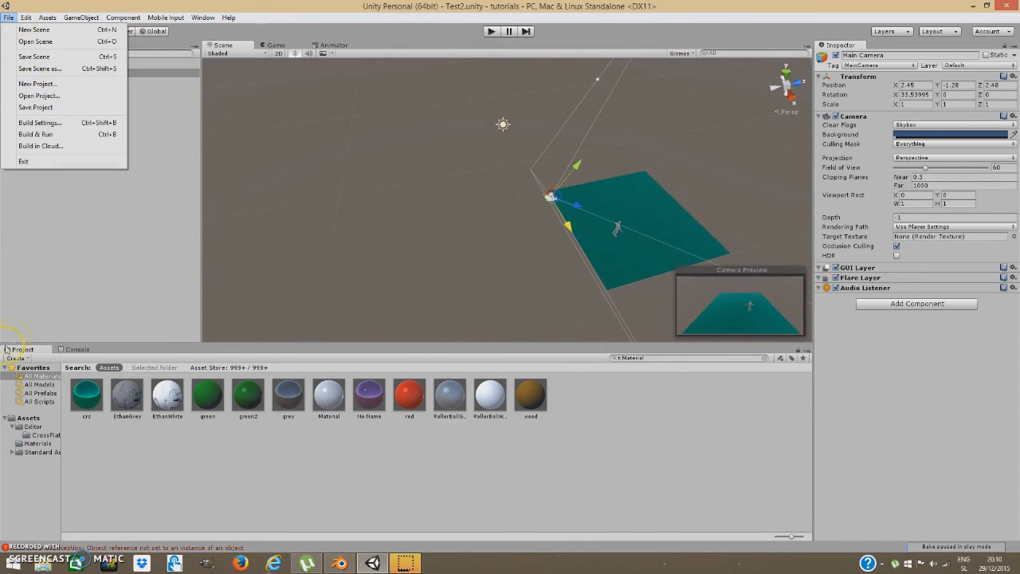
left_click(29, 419)
Reopen Test1 and copy the end fader object.
double_click(333, 445)
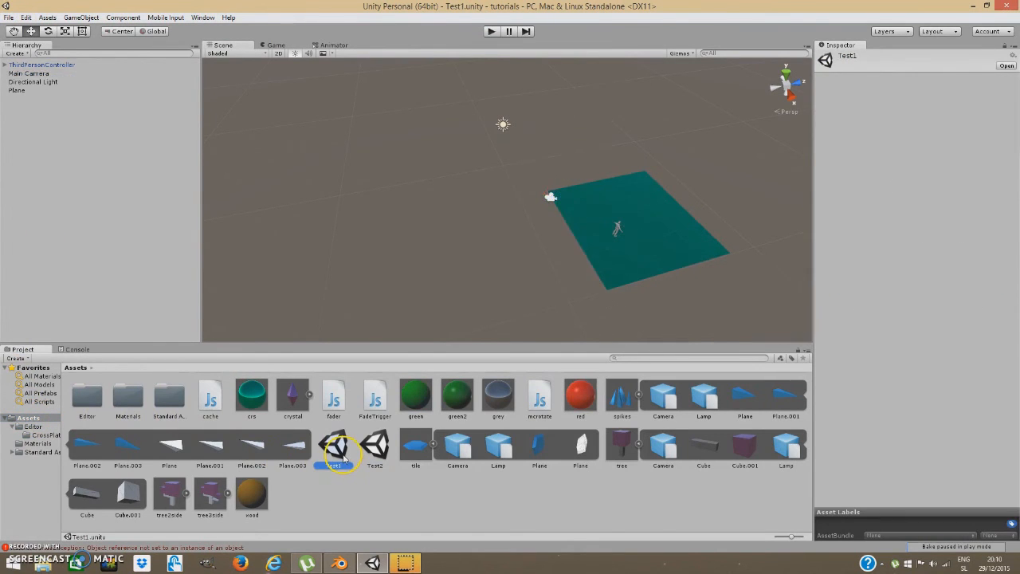
right_click_drag(535, 211, 539, 209)
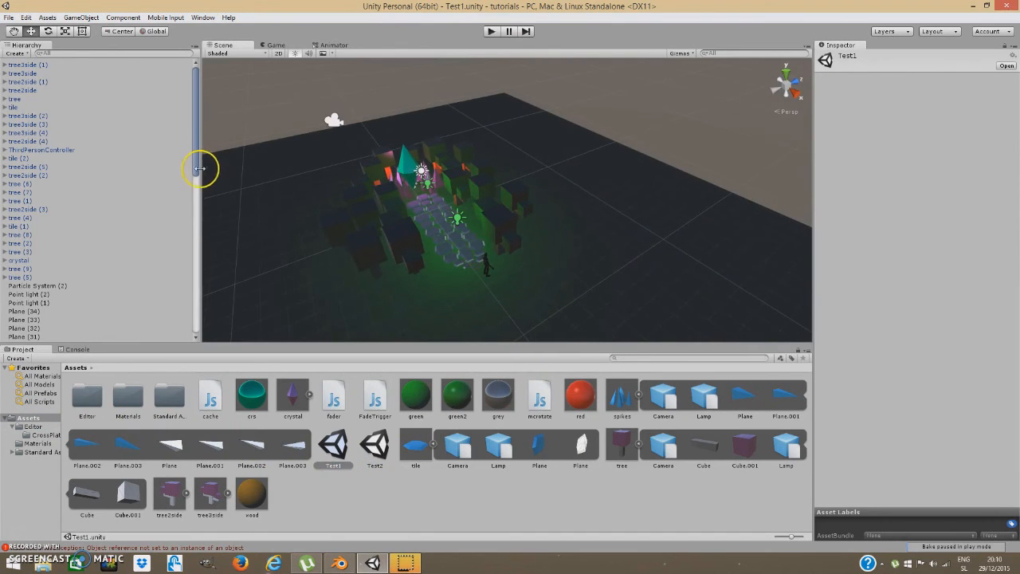
scroll(197, 170, "down", 12)
left_click(24, 330)
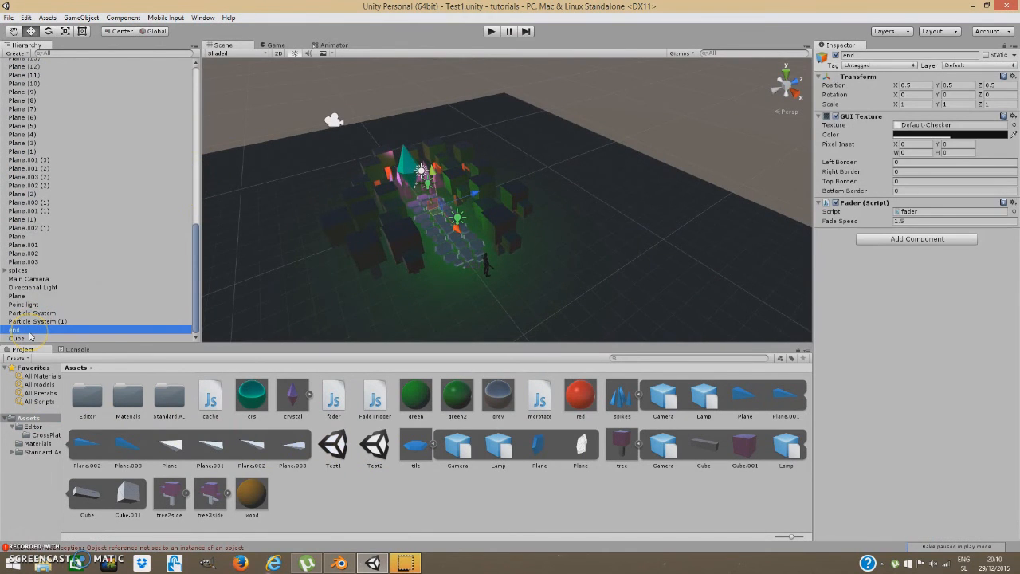
right_click(28, 332)
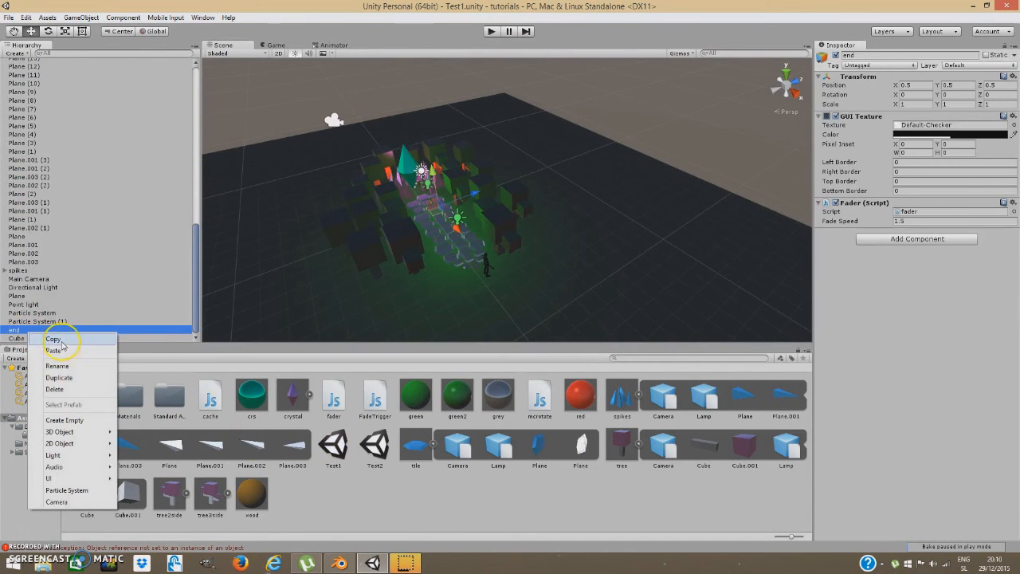
left_click(56, 339)
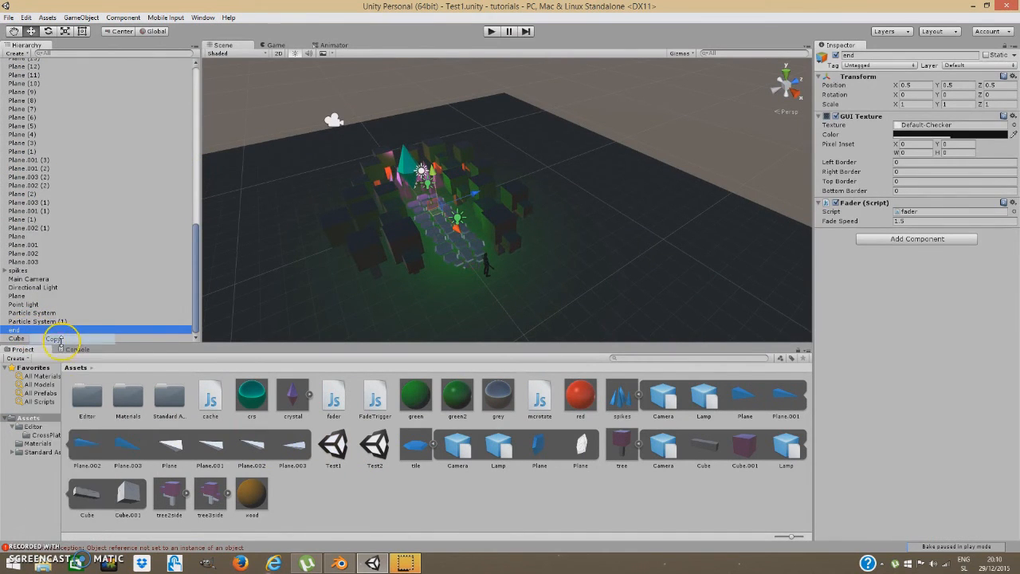
Paste the end object into Test2, then return to Test1, saving Test2's changes.
double_click(377, 448)
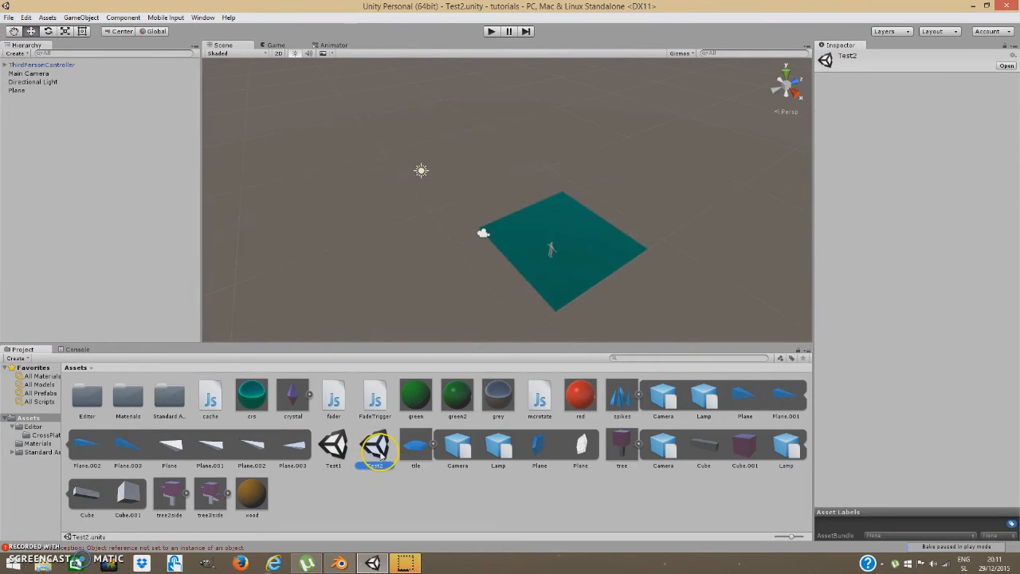
right_click(77, 133)
left_click(103, 146)
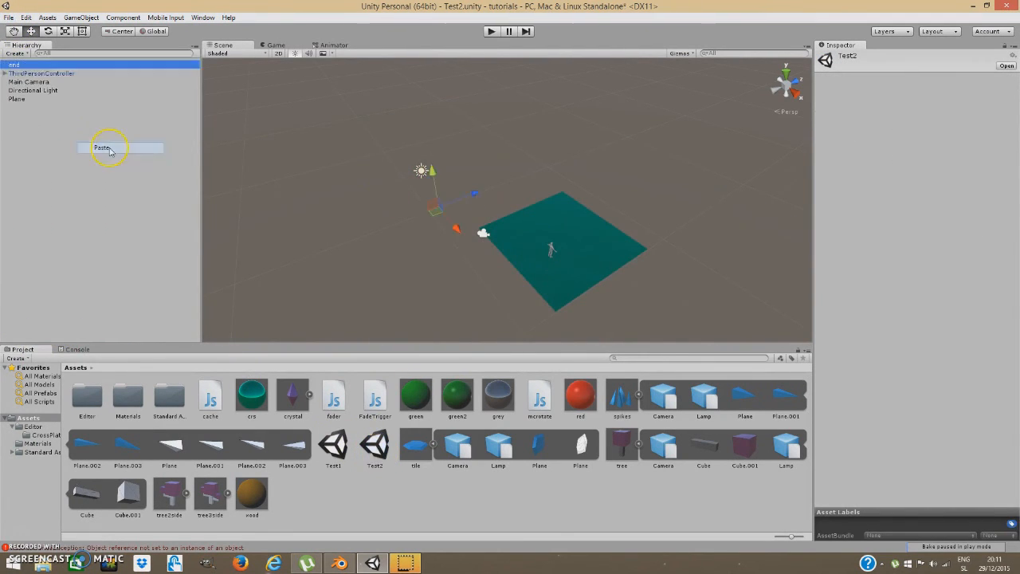
right_click_drag(527, 252, 549, 275)
key("w")
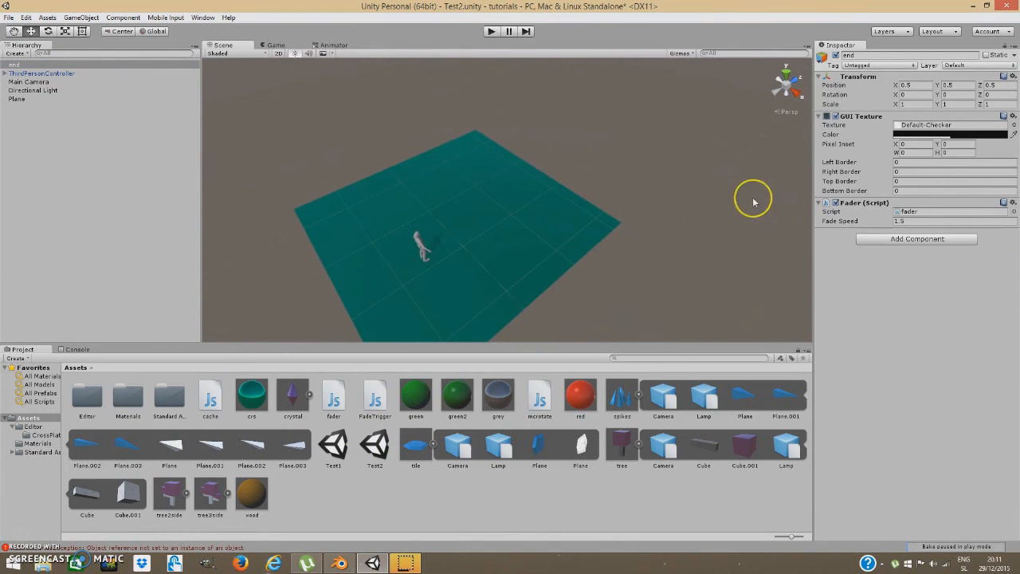
double_click(335, 450)
left_click(504, 303)
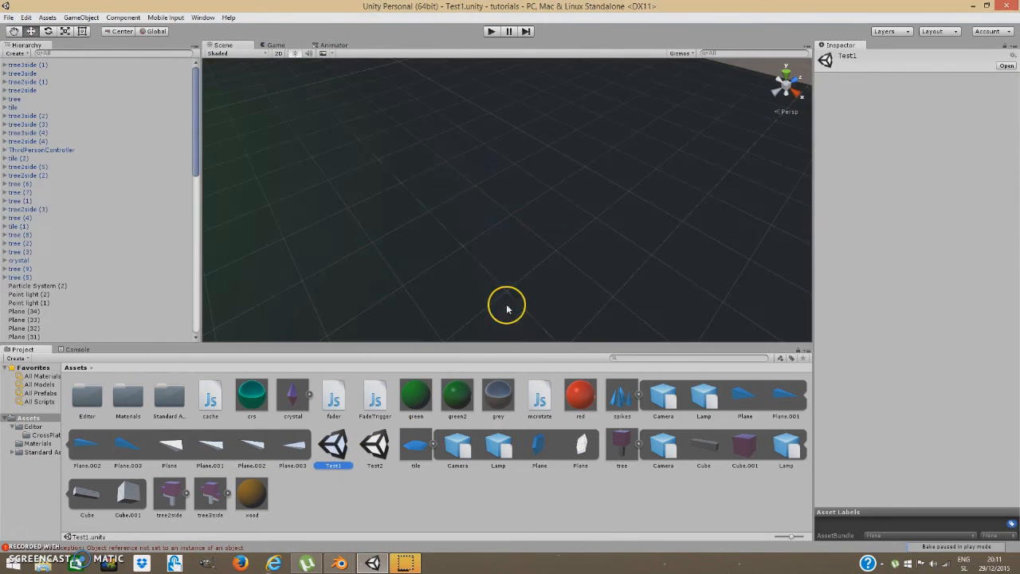
Select the end object and open its fader script from the Inspector in MonoDevelop.
right_click_drag(535, 210, 551, 275)
left_click(550, 271)
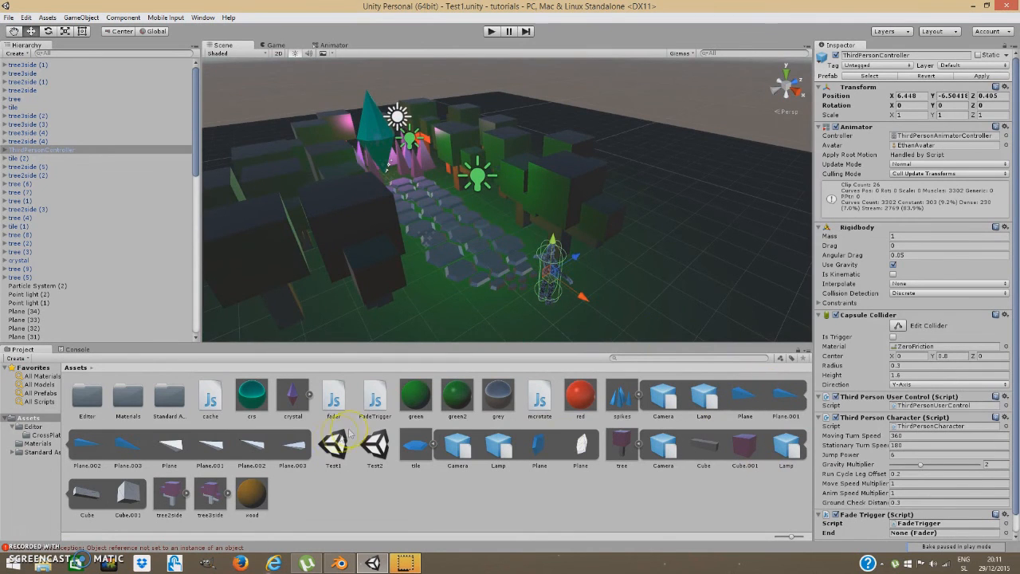
scroll(91, 296, "down", 15)
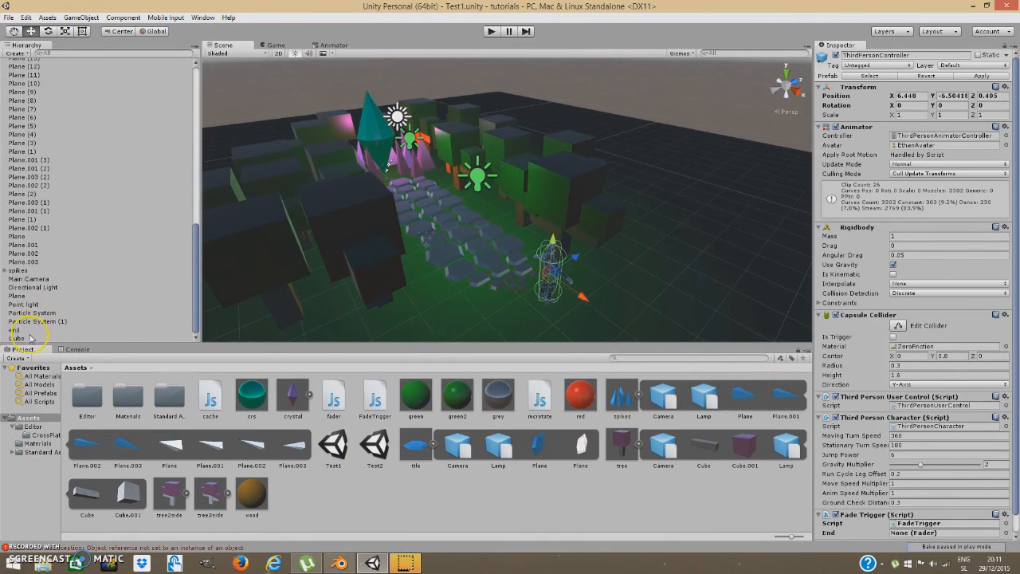
left_click(32, 329)
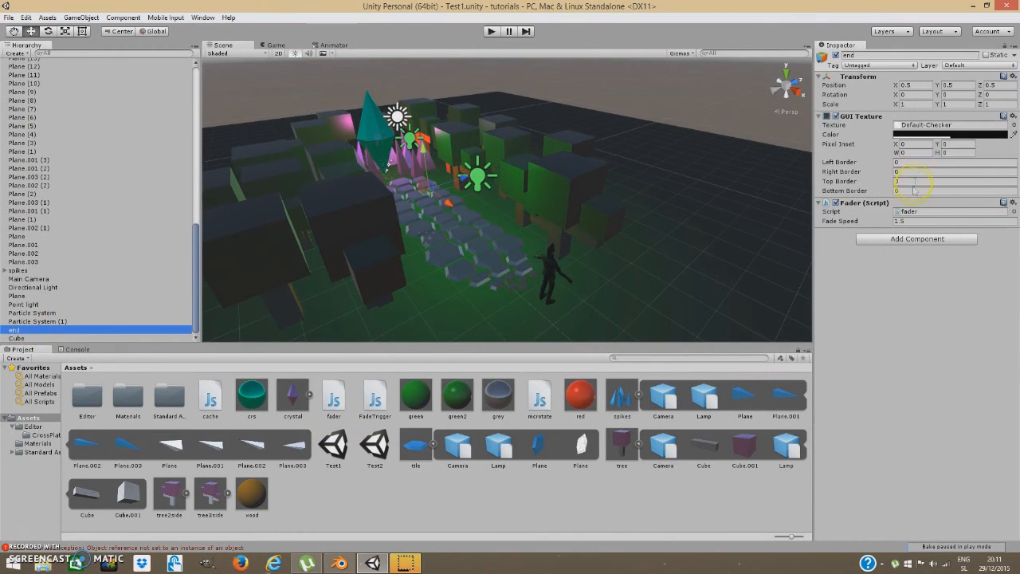
left_click(907, 211)
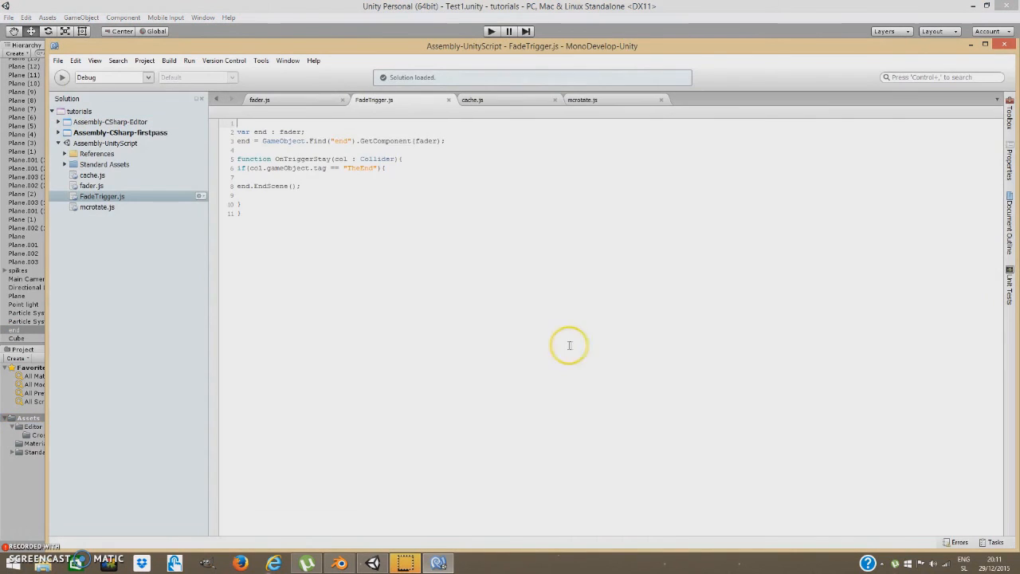
Review EndScene's Application.LoadLevel(1) call in fader.js, then close MonoDevelop.
left_click(299, 100)
scroll(398, 384, "down", 8)
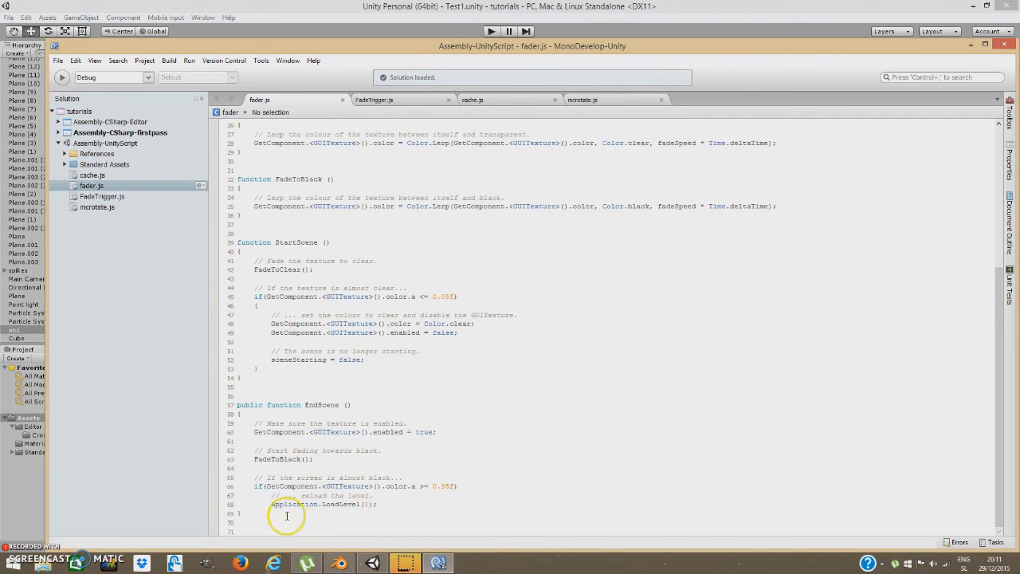
left_click(1005, 46)
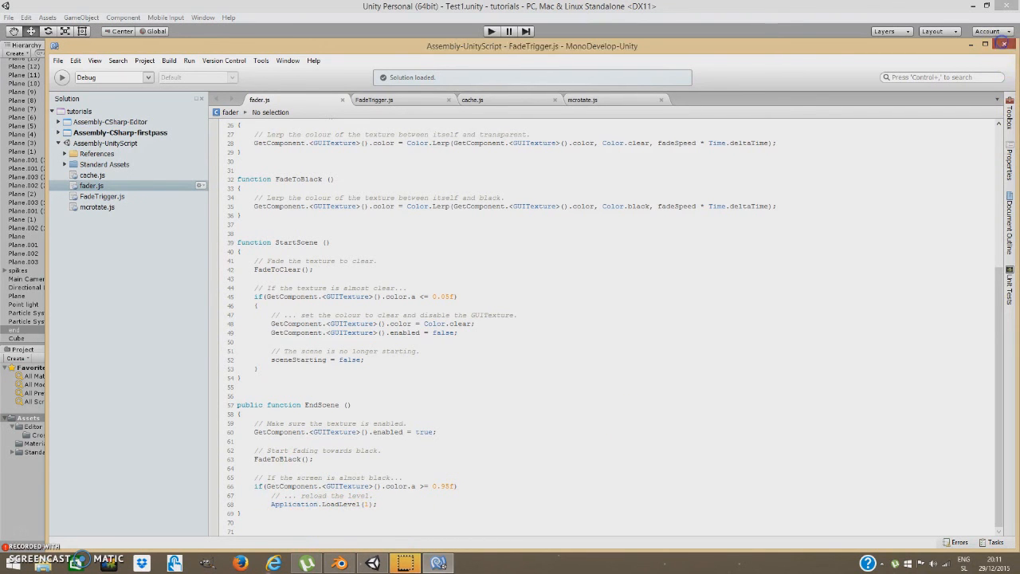
left_click(14, 18)
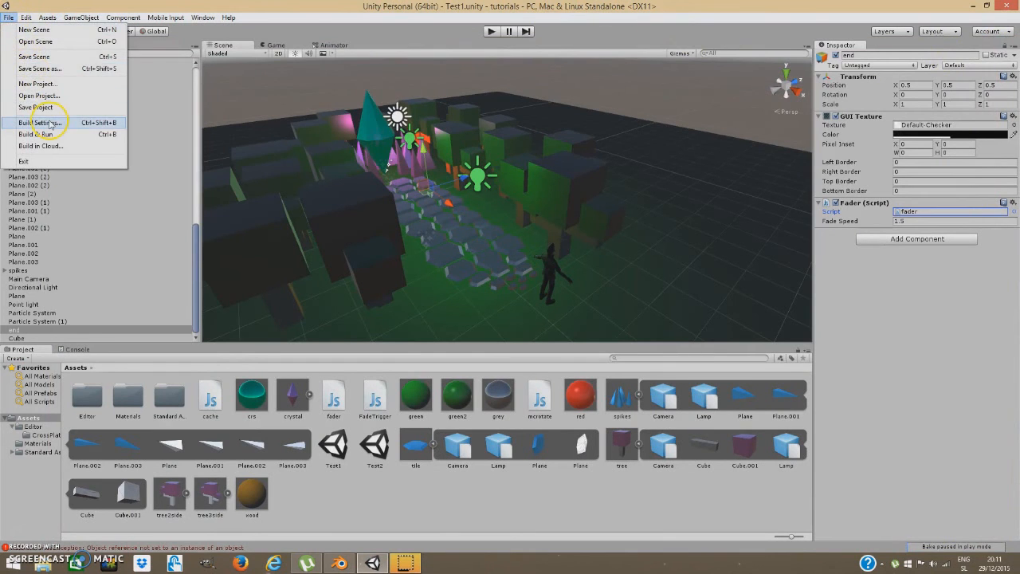
Add the current Test1 scene and the Test2.unity asset to Scenes In Build.
left_click(80, 120)
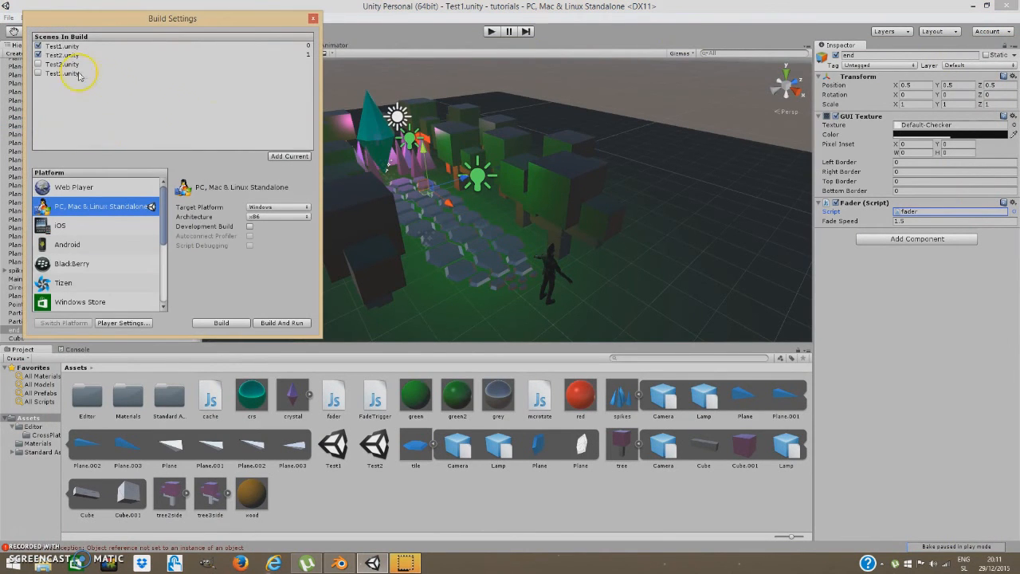
left_click(288, 157)
left_click(50, 56)
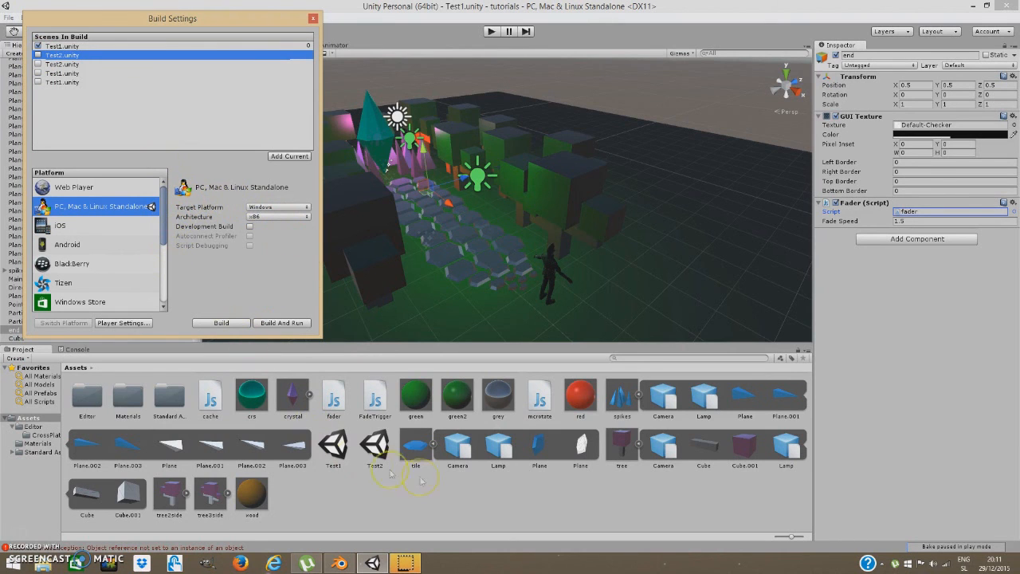
left_click_drag(391, 466, 98, 52)
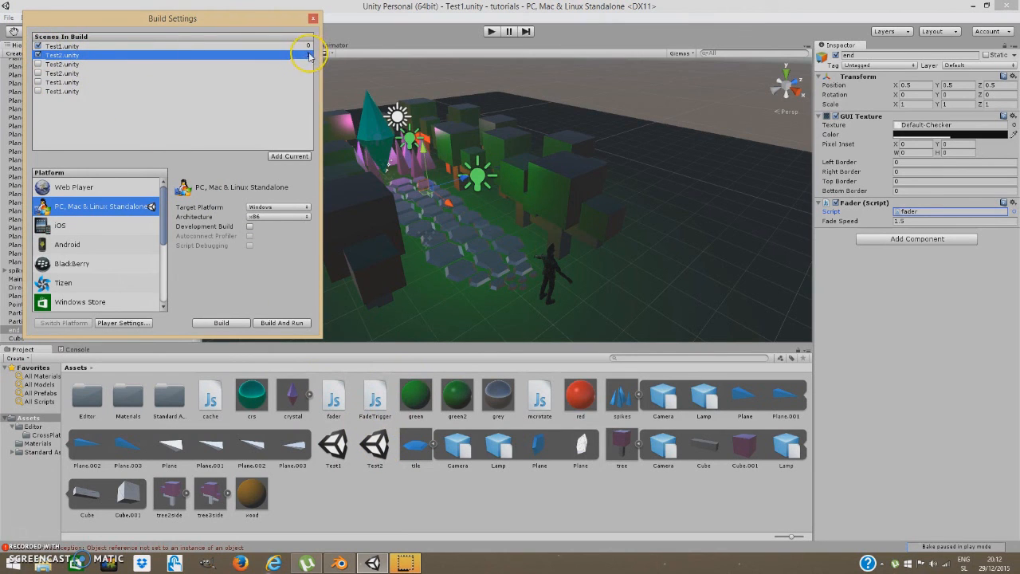
left_click(312, 17)
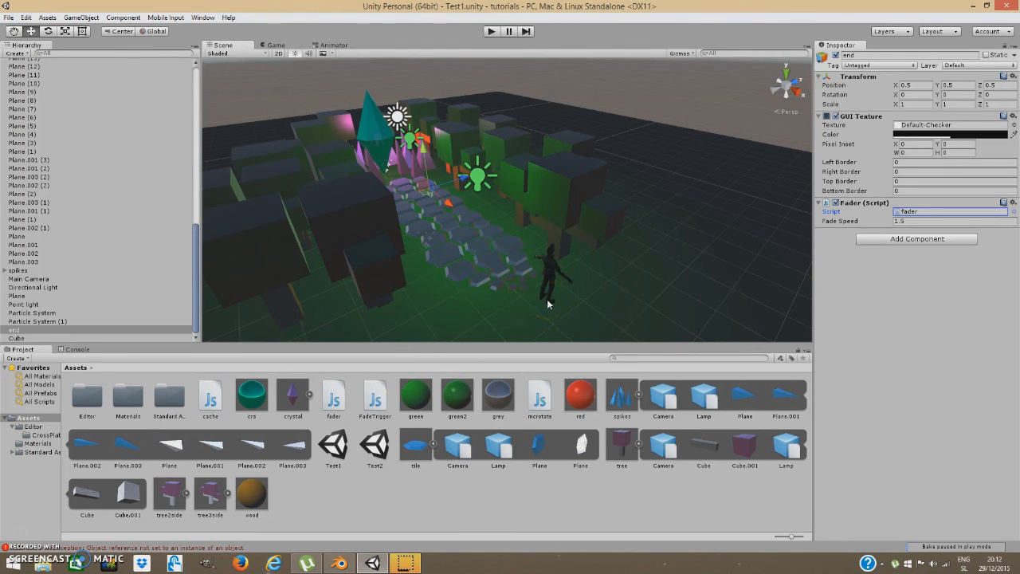
After a quick play test, tag the trigger Cube as TheEnd and play again.
left_click(491, 31)
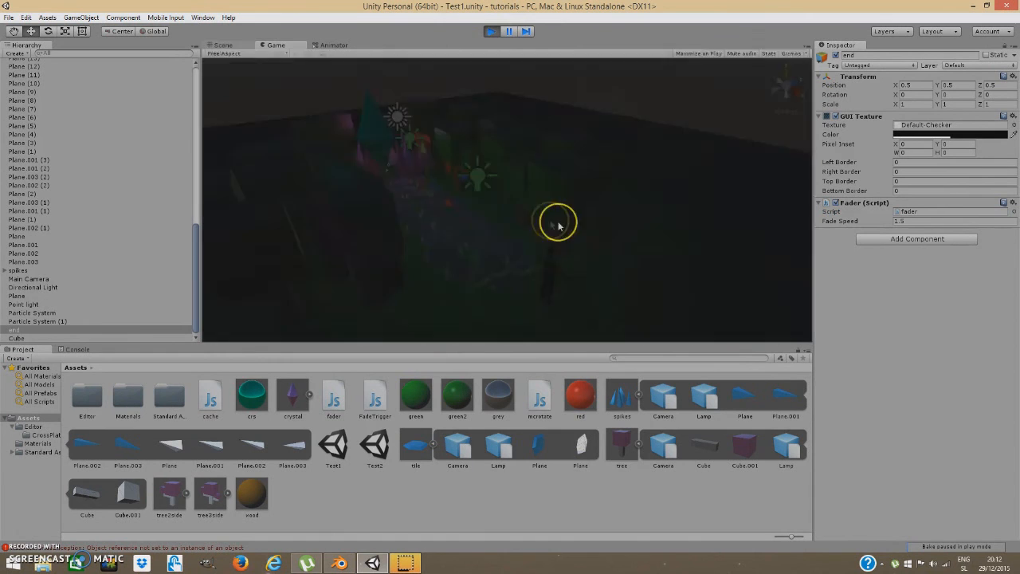
left_click(574, 224)
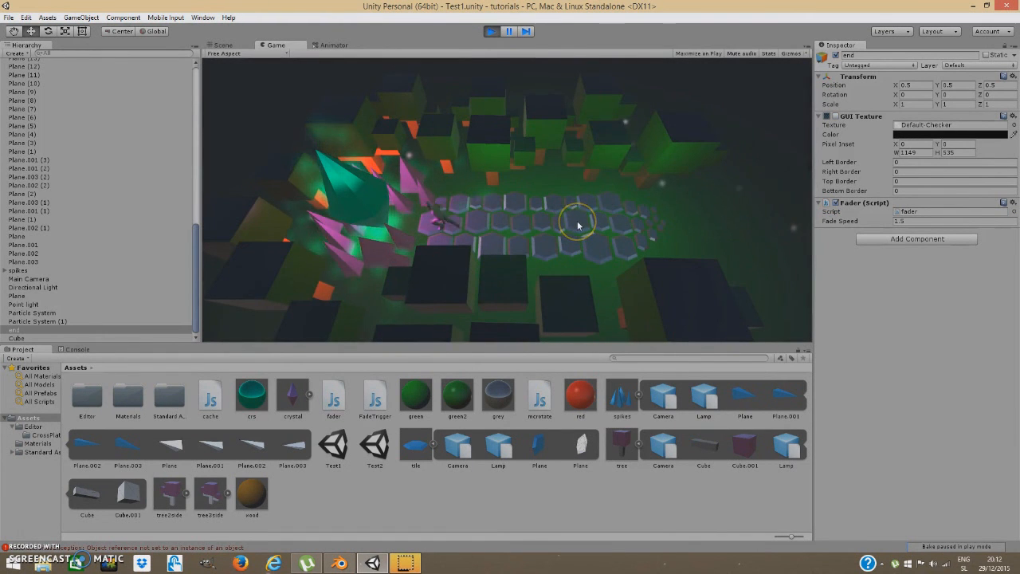
left_click(491, 31)
left_click(17, 338)
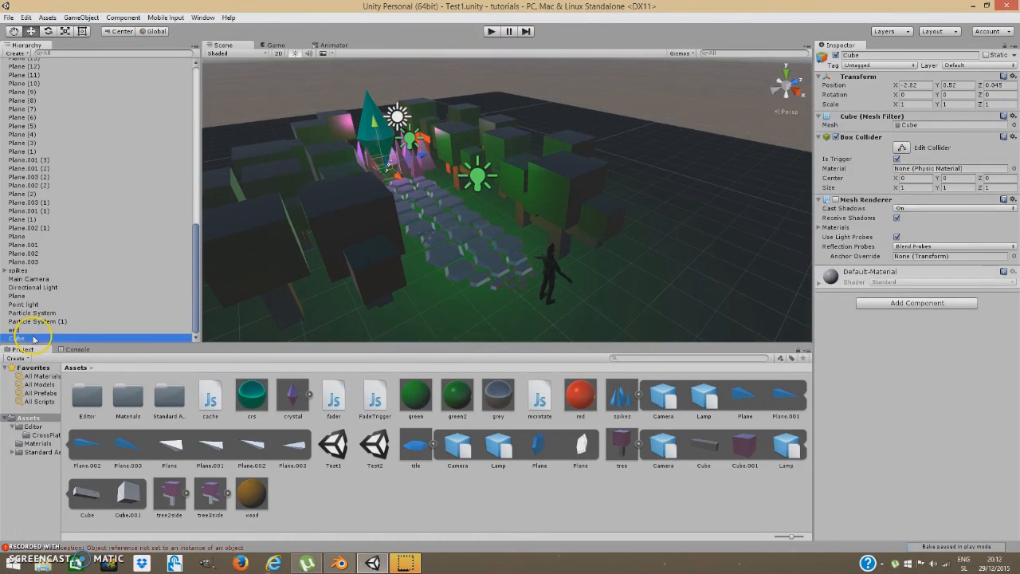
left_click(894, 67)
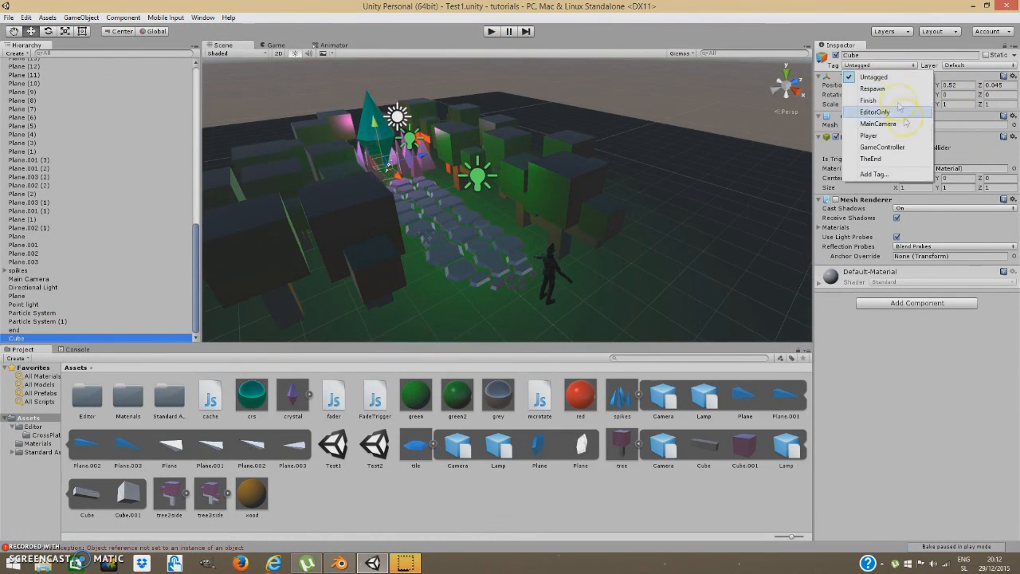
left_click(893, 157)
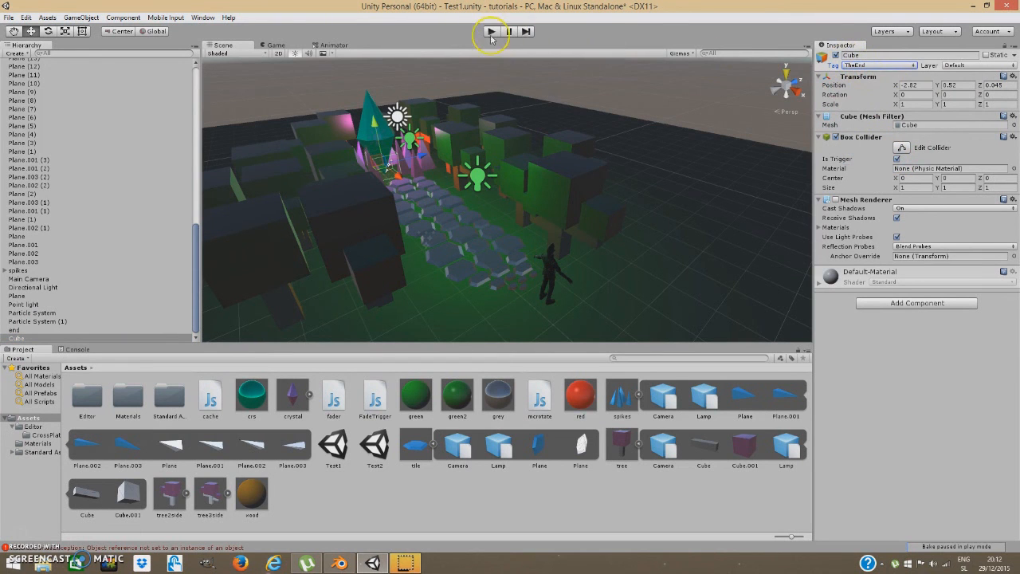
left_click(491, 31)
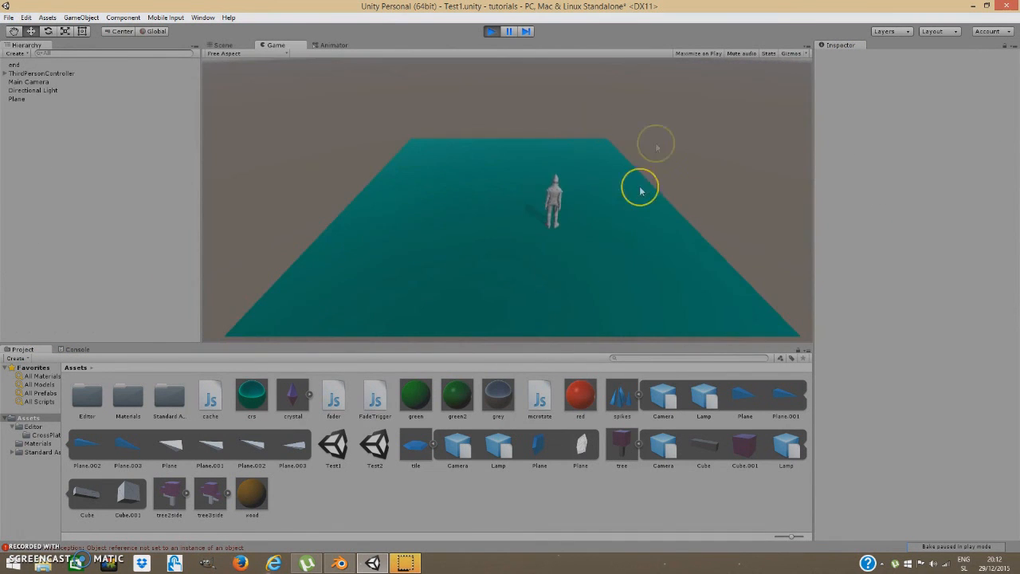
Exit play mode and save the Test1 scene via File > Save Scene.
left_click(492, 31)
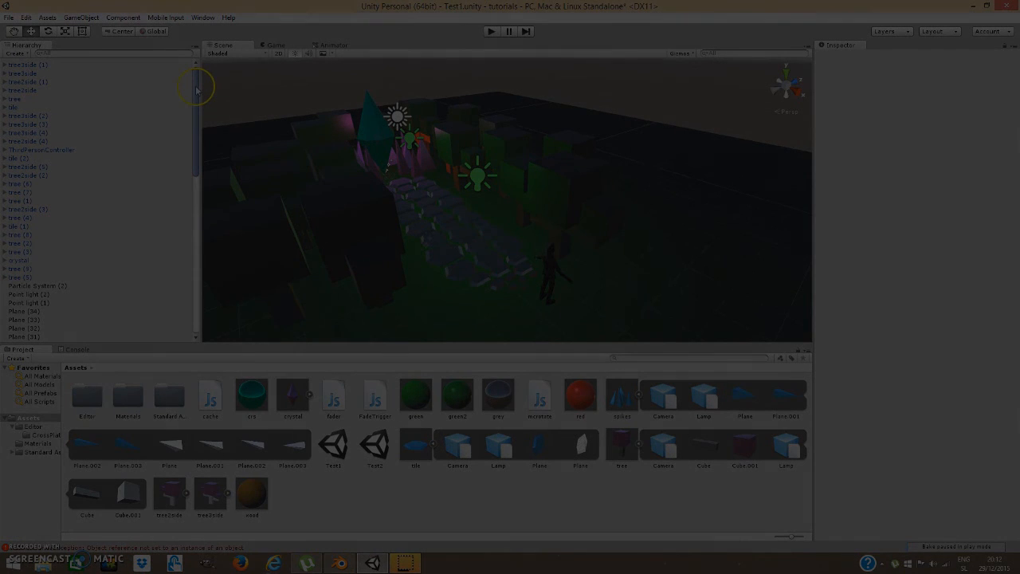
left_click(8, 17)
left_click(28, 57)
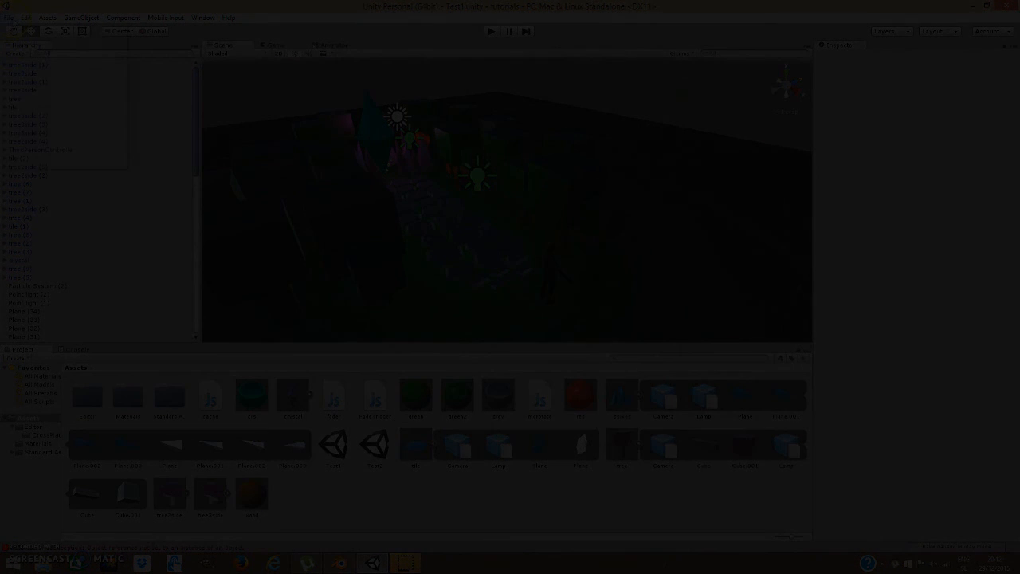